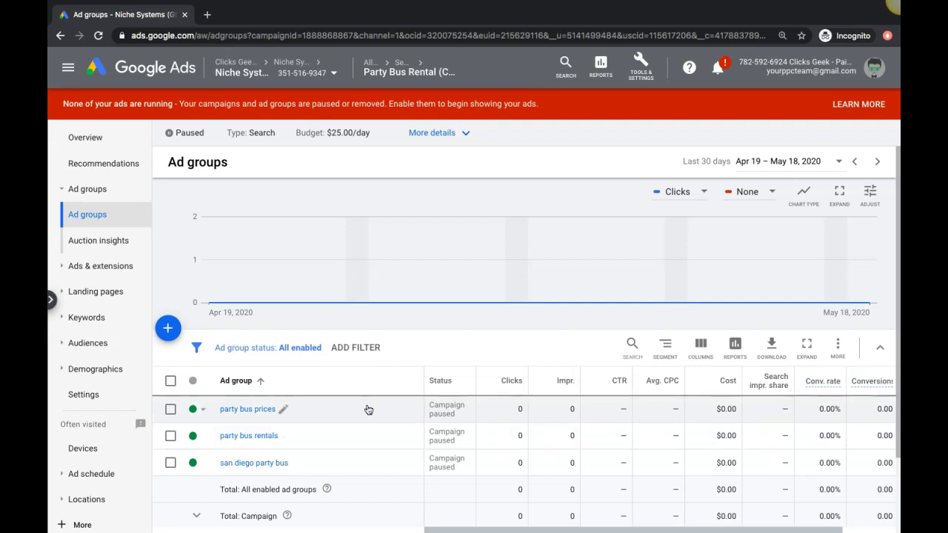
Open Keyword Planner and discover new keyword ideas for "rent a limousine"
{"action": "left_click", "coordinate": [643, 70]}
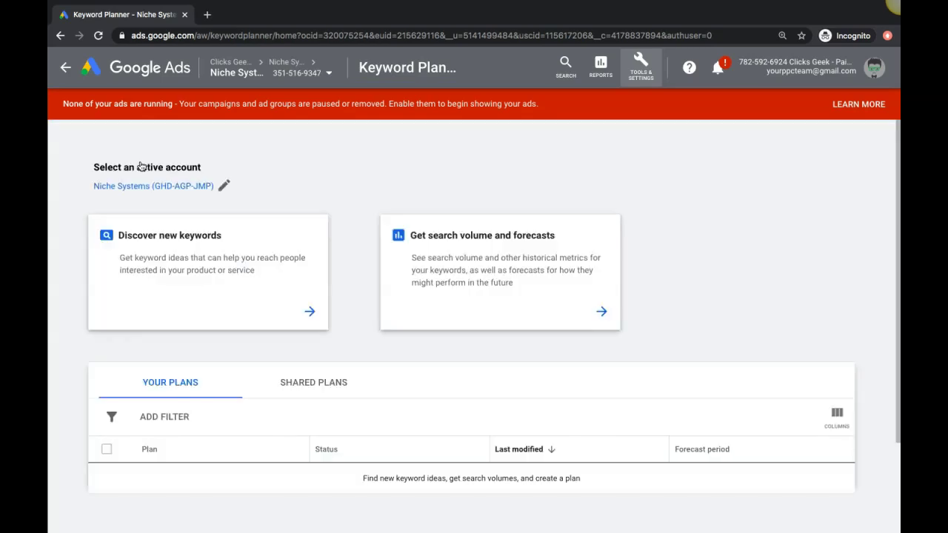
{"action": "left_click", "coordinate": [229, 270]}
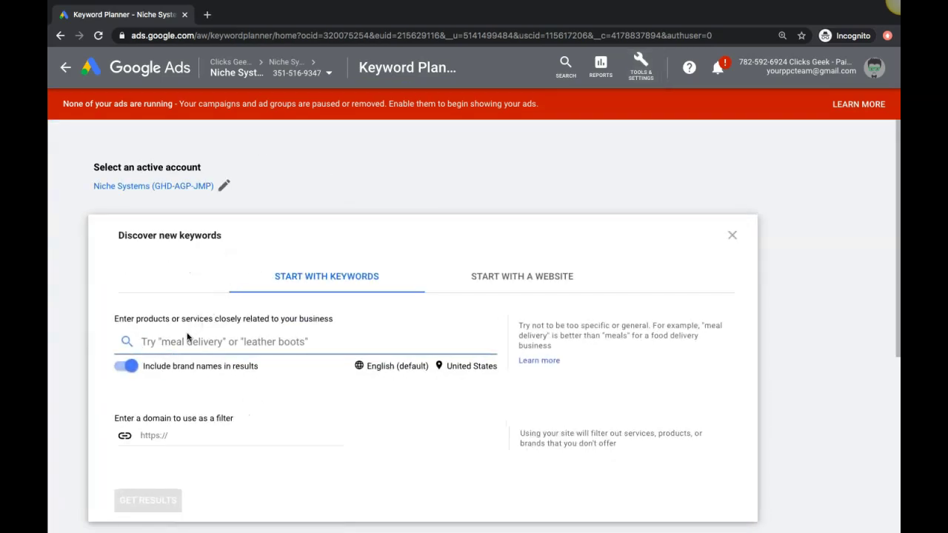
{"action": "type", "text": "ren"}
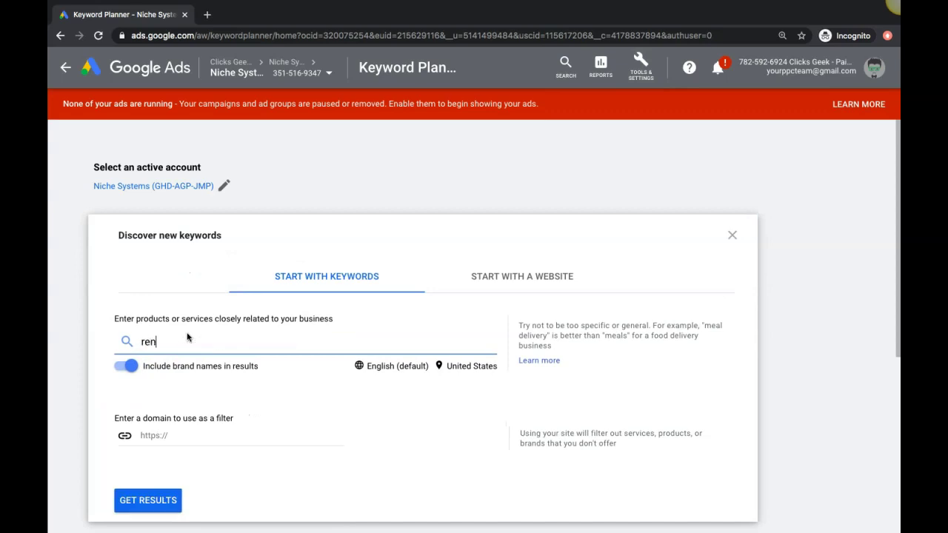
{"action": "type", "text": "t a limousine"}
{"action": "left_click", "coordinate": [147, 506]}
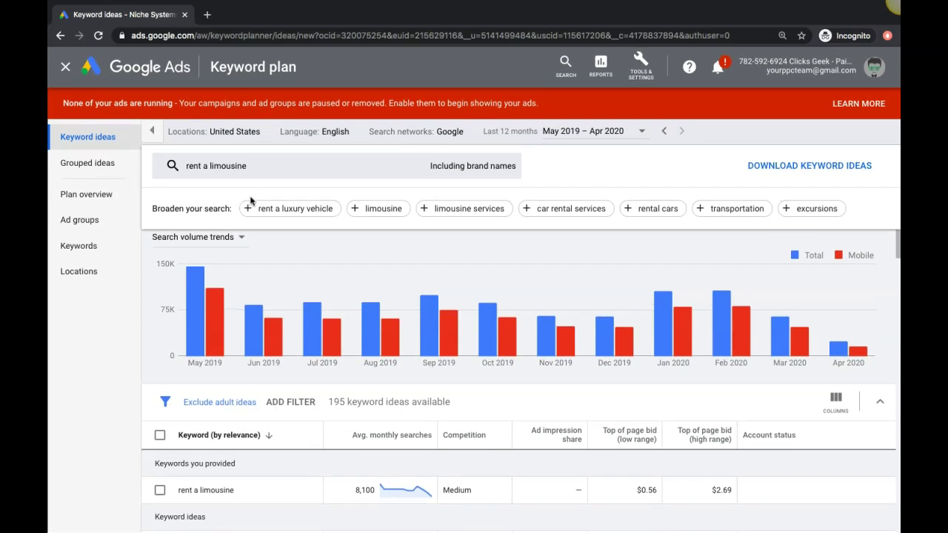
Widen the Keyword column in the keyword ideas table
{"action": "scroll", "coordinate": [329, 319], "scroll_direction": "down", "scroll_amount": 2}
{"action": "scroll", "coordinate": [329, 319], "scroll_direction": "down", "scroll_amount": 4}
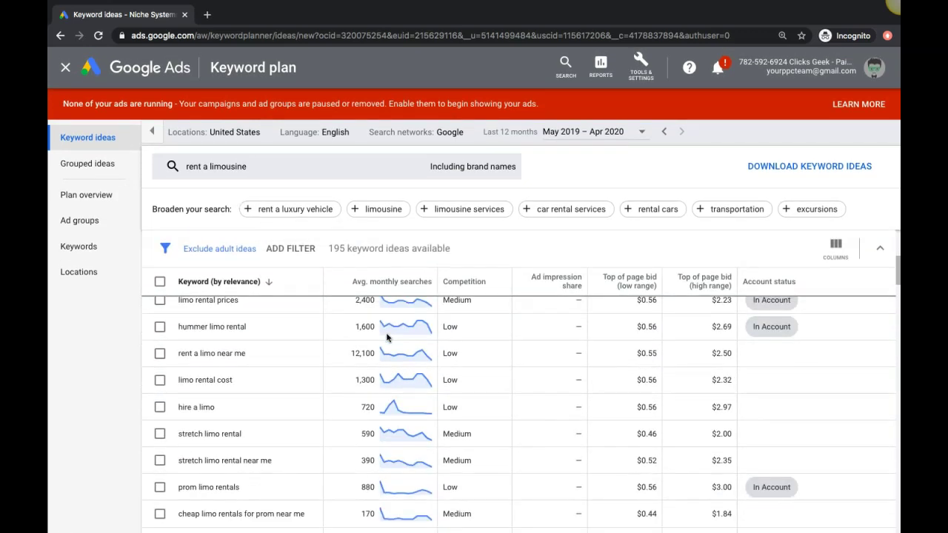
{"action": "mouse_move", "coordinate": [387, 338]}
{"action": "scroll", "coordinate": [387, 338], "scroll_direction": "up", "scroll_amount": 1}
{"action": "scroll", "coordinate": [386, 338], "scroll_direction": "up", "scroll_amount": 1}
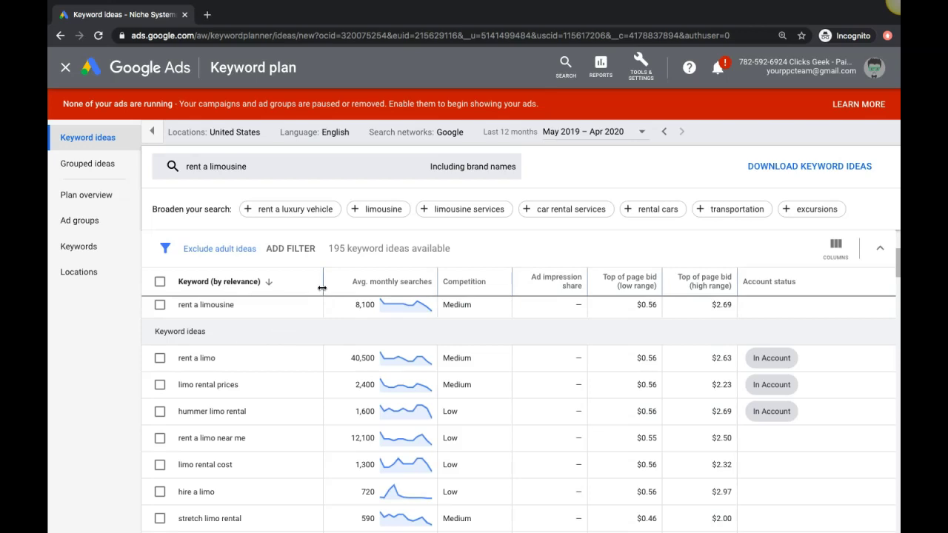
{"action": "left_click_drag", "start_coordinate": [322, 288], "coordinate": [400, 288]}
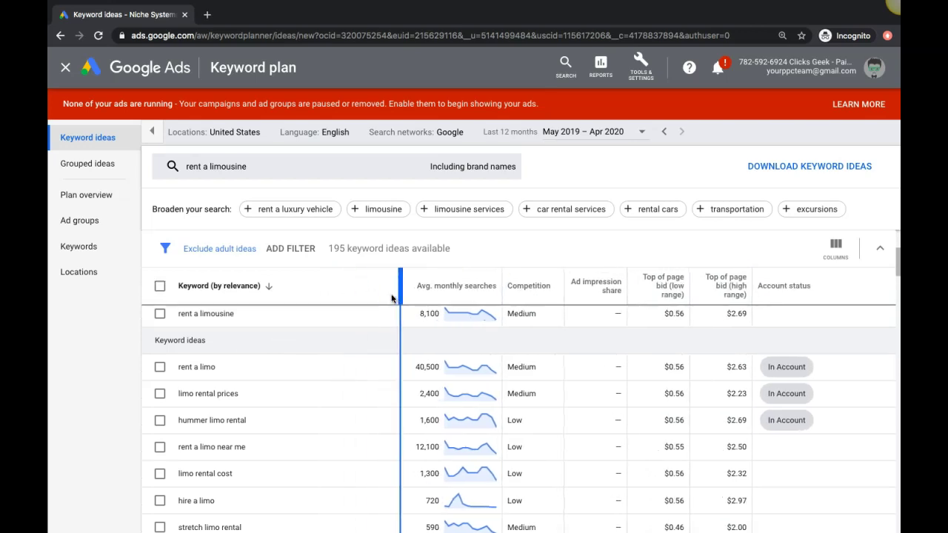
Review the first page of limousine keyword ideas, comparing search terms, average monthly searches, competition and top-of-page bids
{"action": "scroll", "coordinate": [275, 387], "scroll_direction": "up", "scroll_amount": 2}
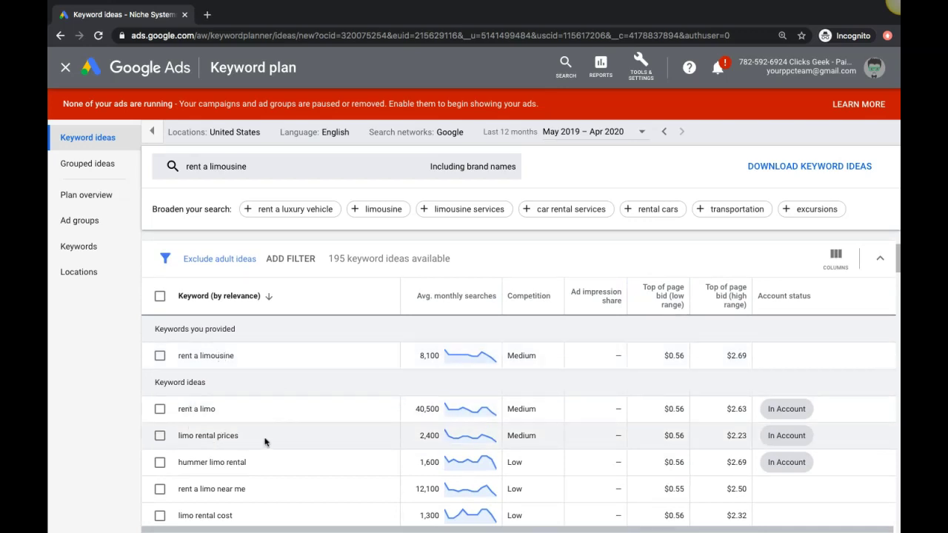
{"action": "scroll", "coordinate": [256, 434], "scroll_direction": "down", "scroll_amount": 3}
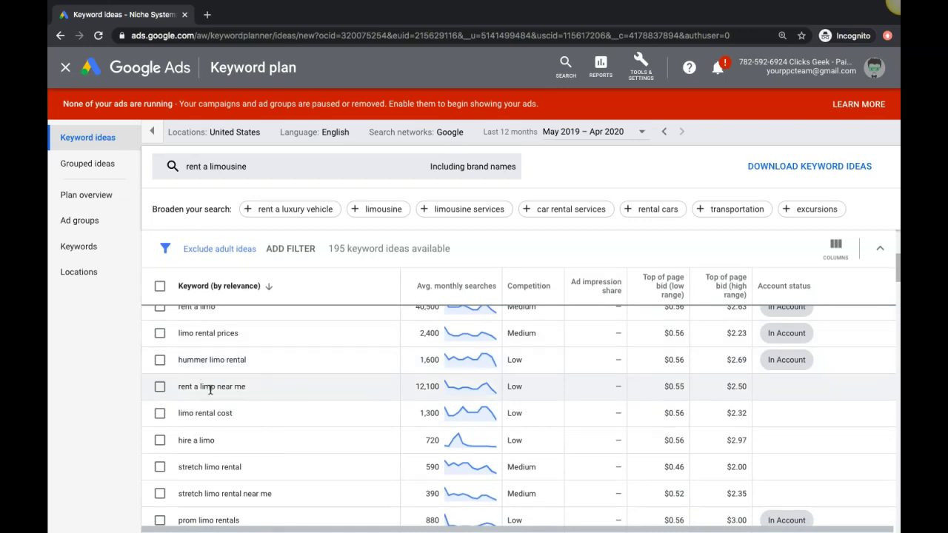
{"action": "triple_click", "coordinate": [225, 387]}
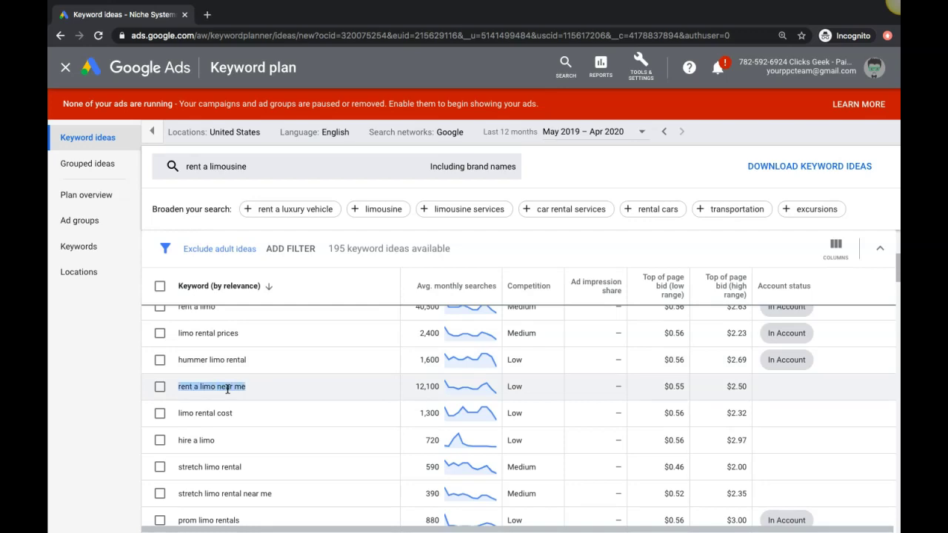
{"action": "left_click", "coordinate": [208, 416]}
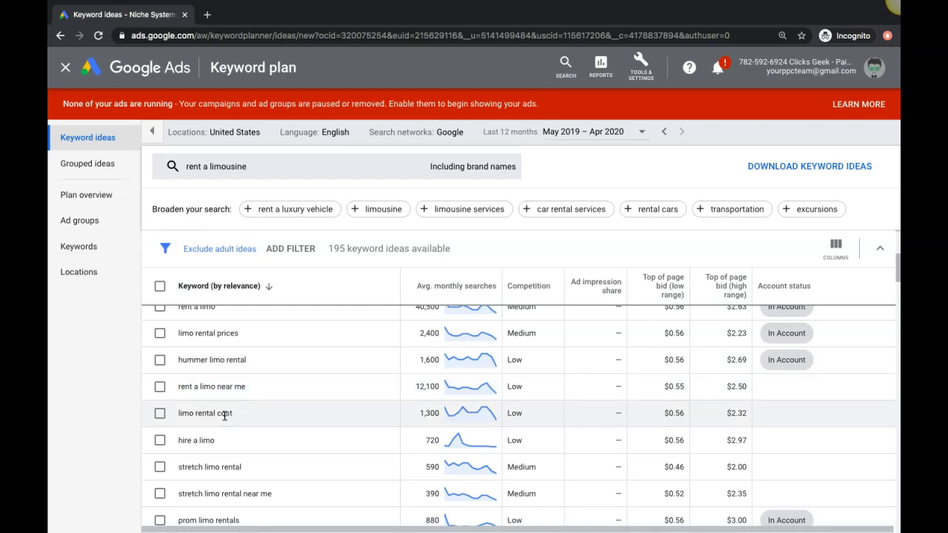
{"action": "scroll", "coordinate": [237, 415], "scroll_direction": "down", "scroll_amount": 2}
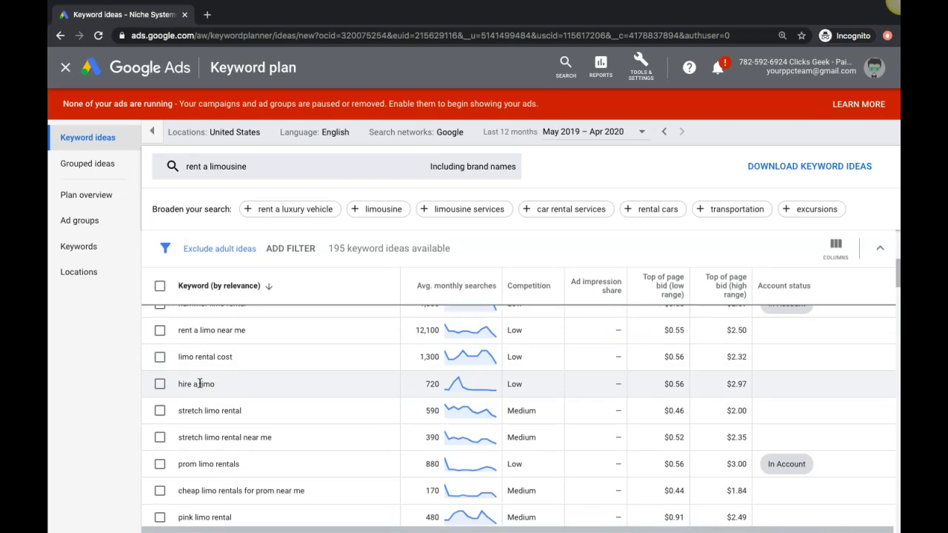
{"action": "scroll", "coordinate": [284, 393], "scroll_direction": "down", "scroll_amount": 1}
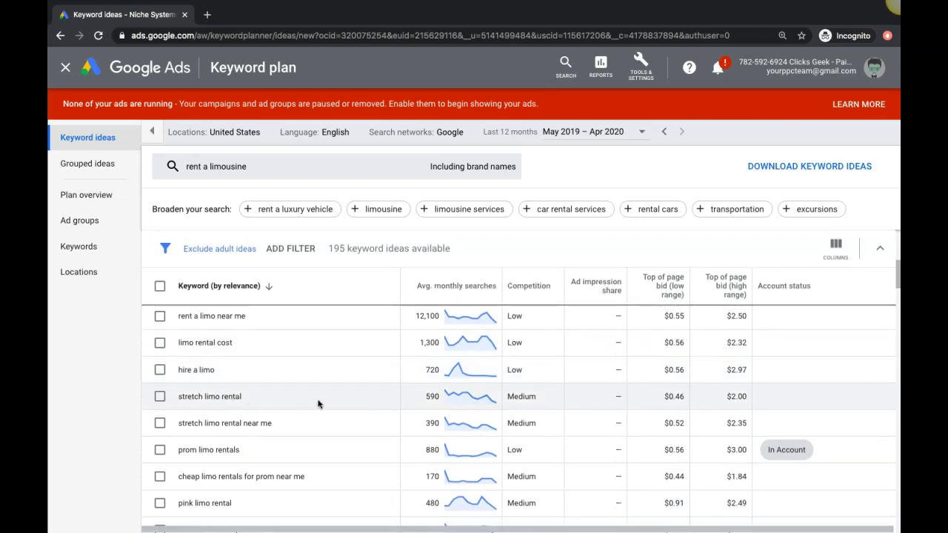
{"action": "scroll", "coordinate": [318, 403], "scroll_direction": "down", "scroll_amount": 2}
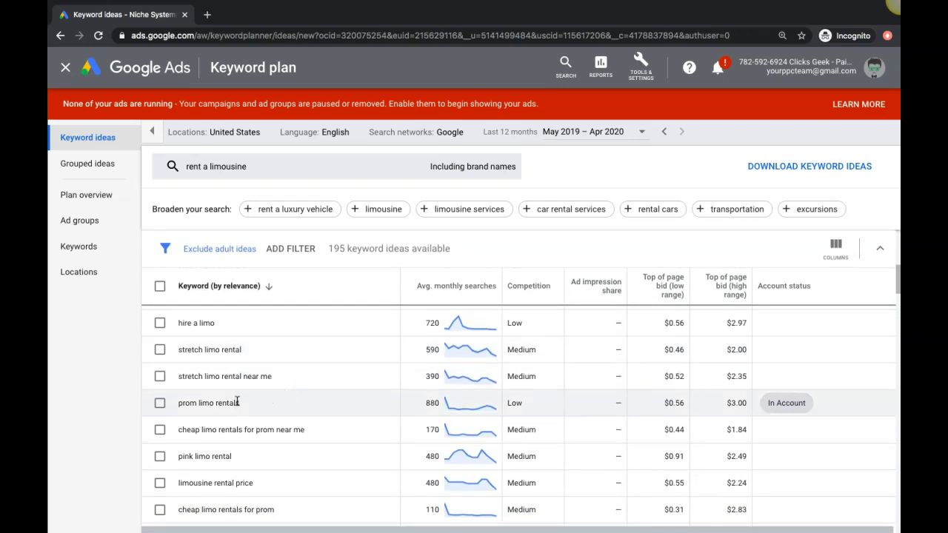
{"action": "scroll", "coordinate": [319, 408], "scroll_direction": "down", "scroll_amount": 3}
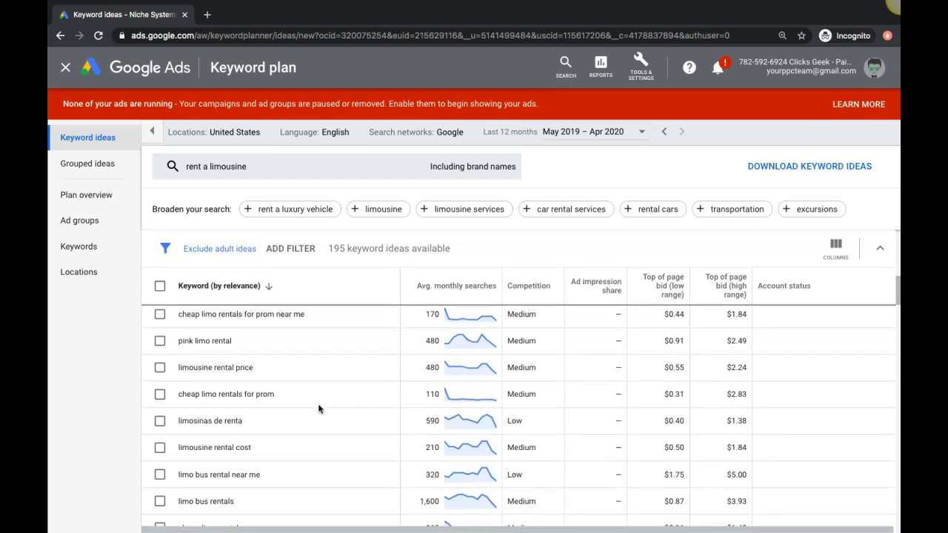
{"action": "scroll", "coordinate": [319, 409], "scroll_direction": "down", "scroll_amount": 2}
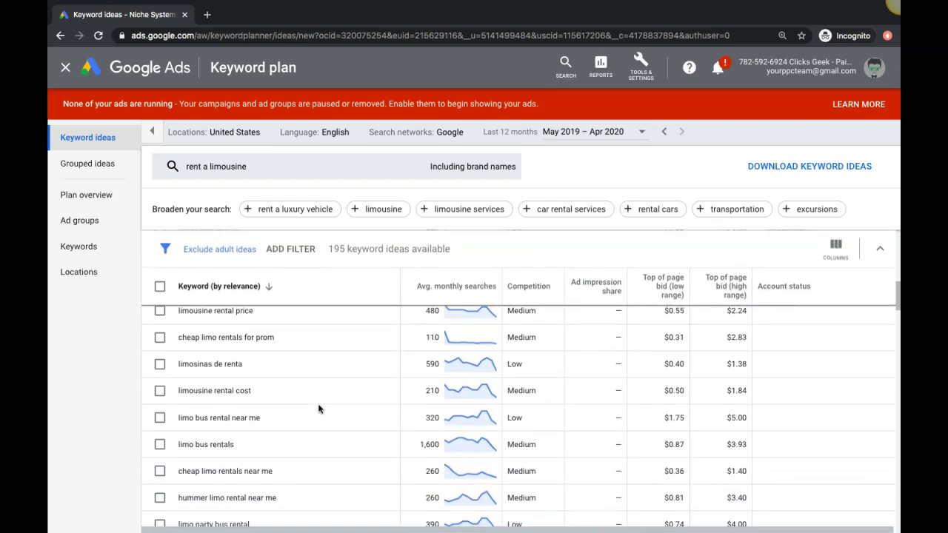
{"action": "scroll", "coordinate": [319, 409], "scroll_direction": "down", "scroll_amount": 2}
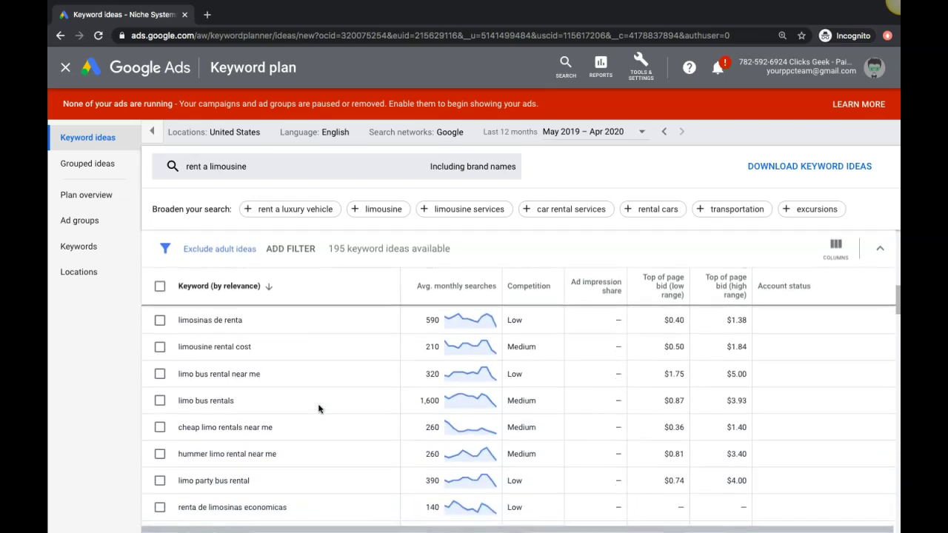
{"action": "scroll", "coordinate": [318, 409], "scroll_direction": "down", "scroll_amount": 1}
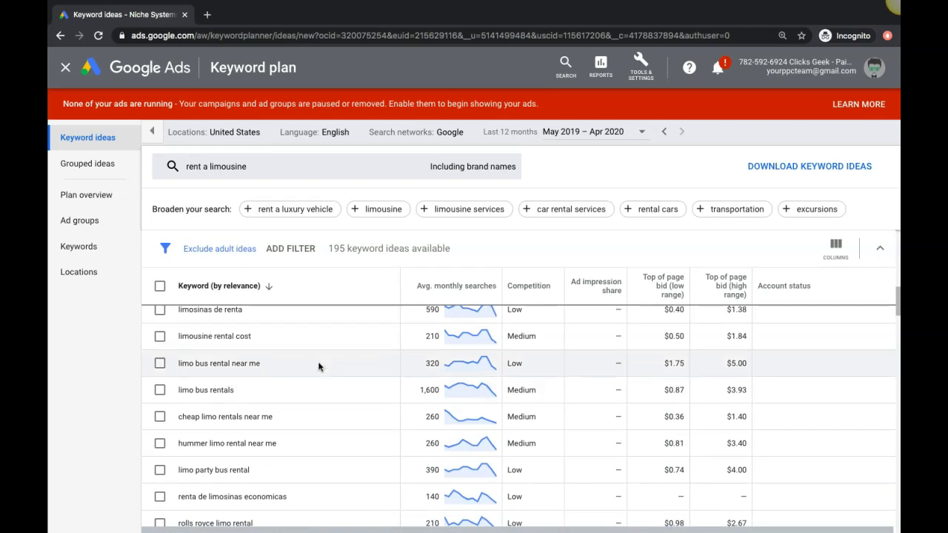
{"action": "scroll", "coordinate": [319, 391], "scroll_direction": "down", "scroll_amount": 3}
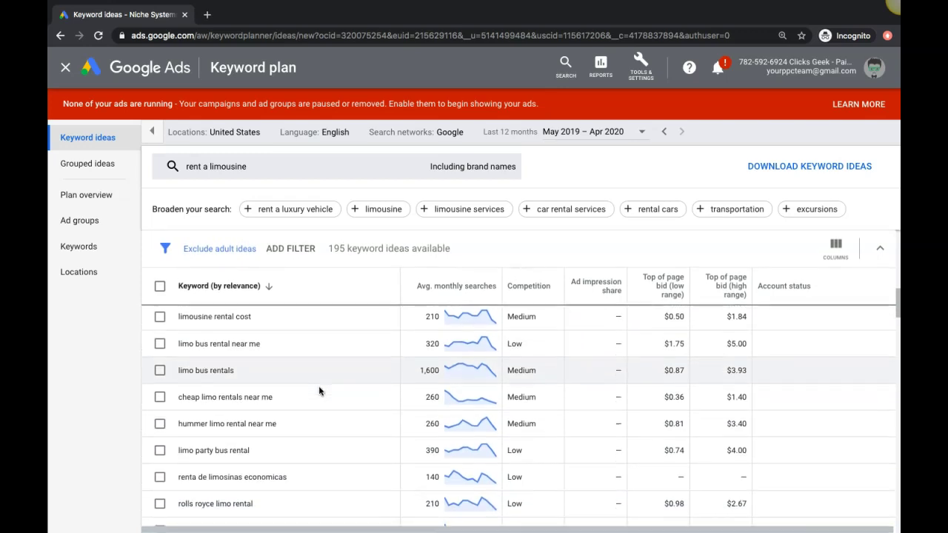
{"action": "scroll", "coordinate": [319, 391], "scroll_direction": "down", "scroll_amount": 1}
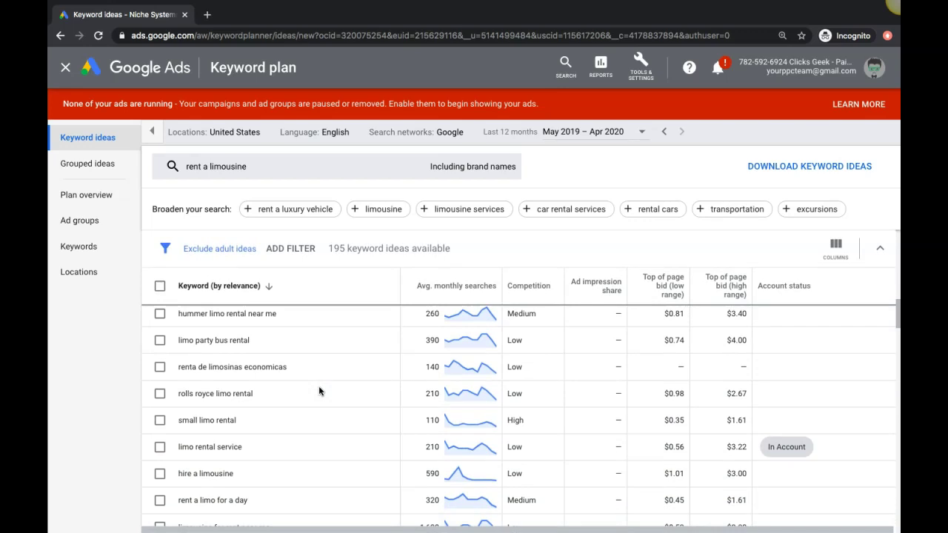
{"action": "left_click", "coordinate": [217, 388]}
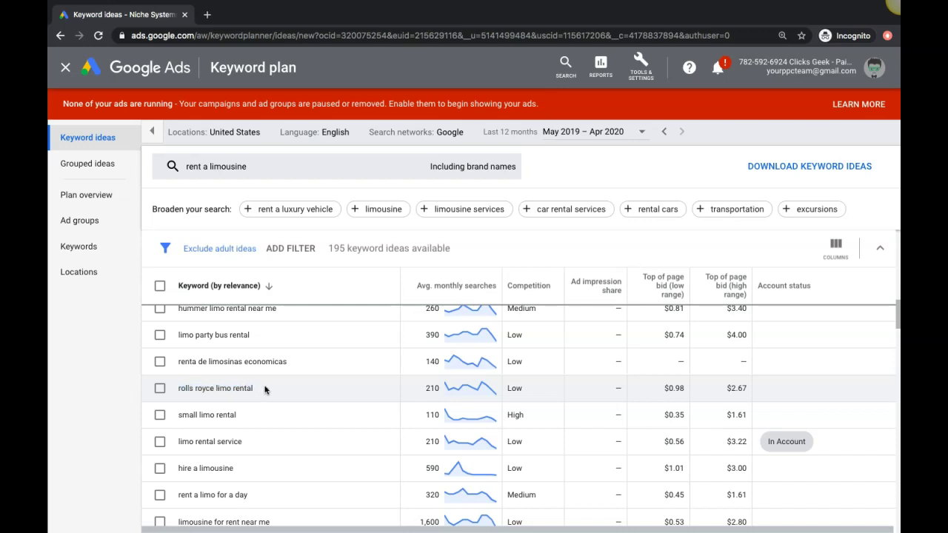
{"action": "scroll", "coordinate": [265, 390], "scroll_direction": "down", "scroll_amount": 3}
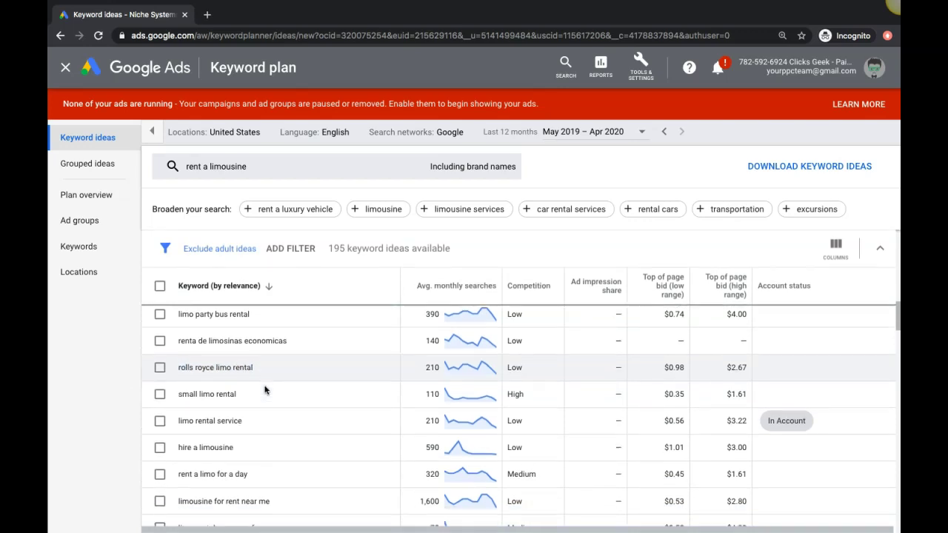
{"action": "scroll", "coordinate": [265, 390], "scroll_direction": "down", "scroll_amount": 3}
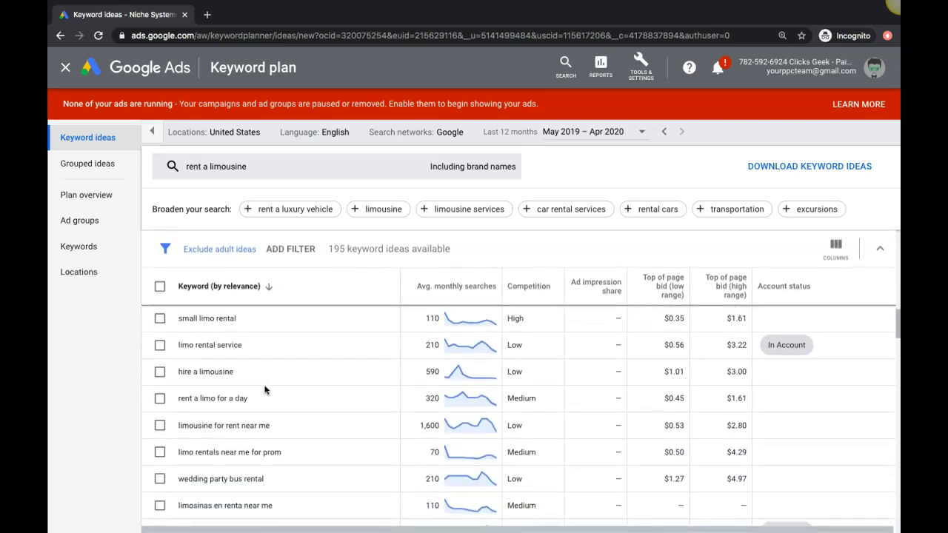
{"action": "scroll", "coordinate": [265, 391], "scroll_direction": "down", "scroll_amount": 5}
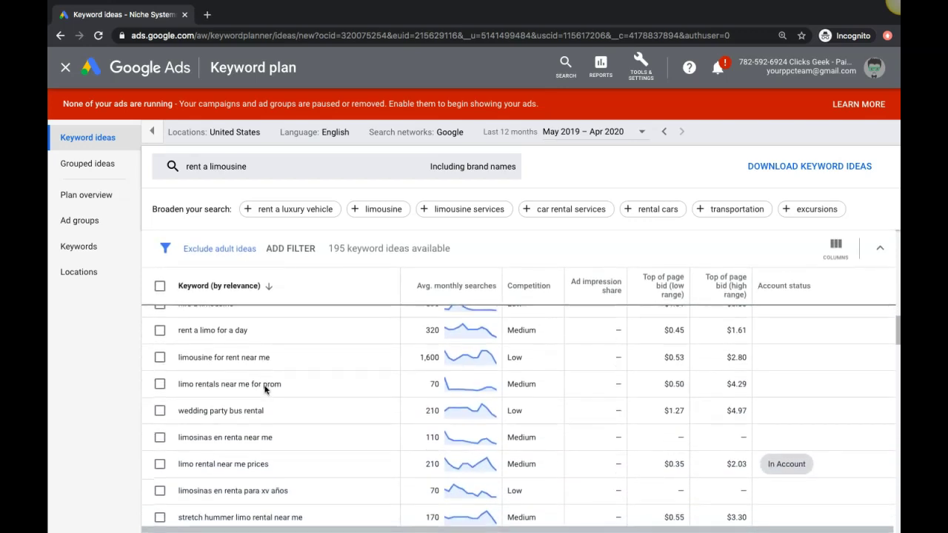
{"action": "scroll", "coordinate": [265, 390], "scroll_direction": "down", "scroll_amount": 1}
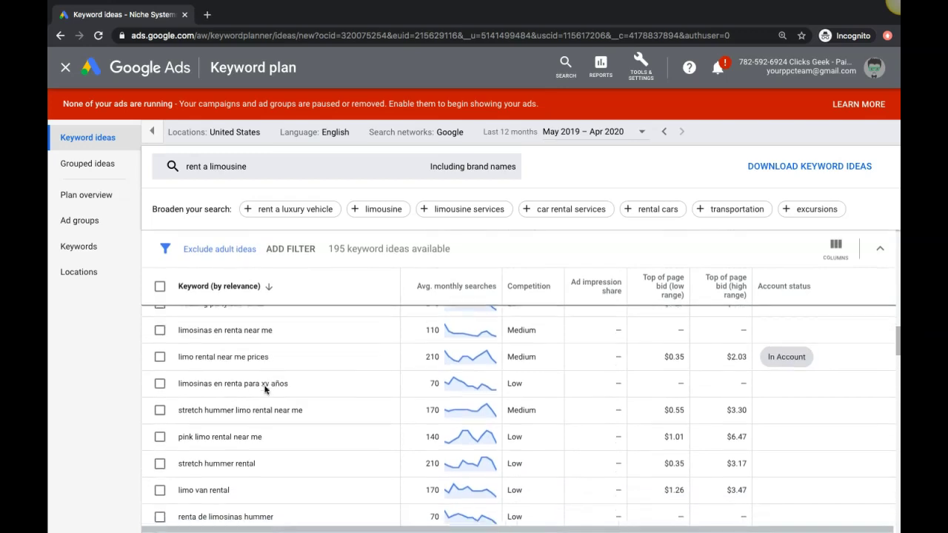
{"action": "scroll", "coordinate": [265, 390], "scroll_direction": "down", "scroll_amount": 3}
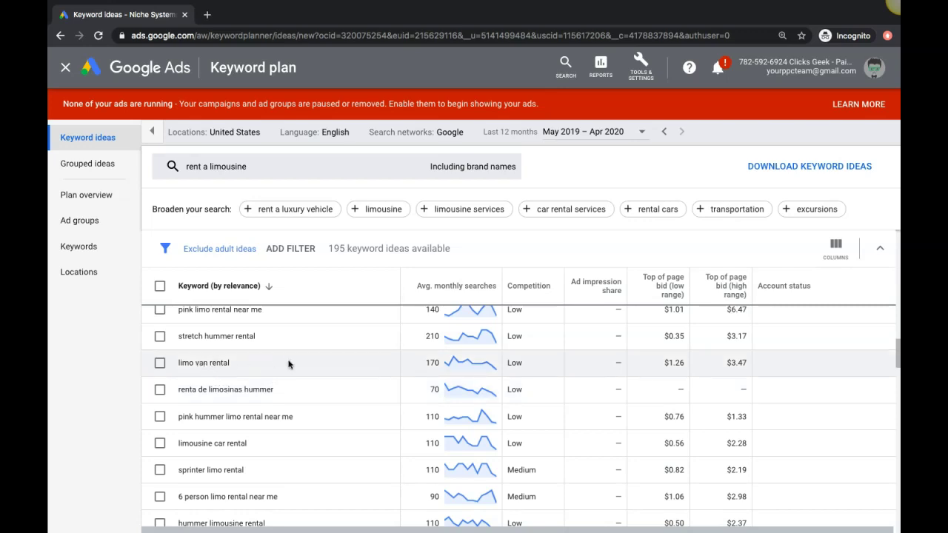
{"action": "scroll", "coordinate": [289, 363], "scroll_direction": "down", "scroll_amount": 2}
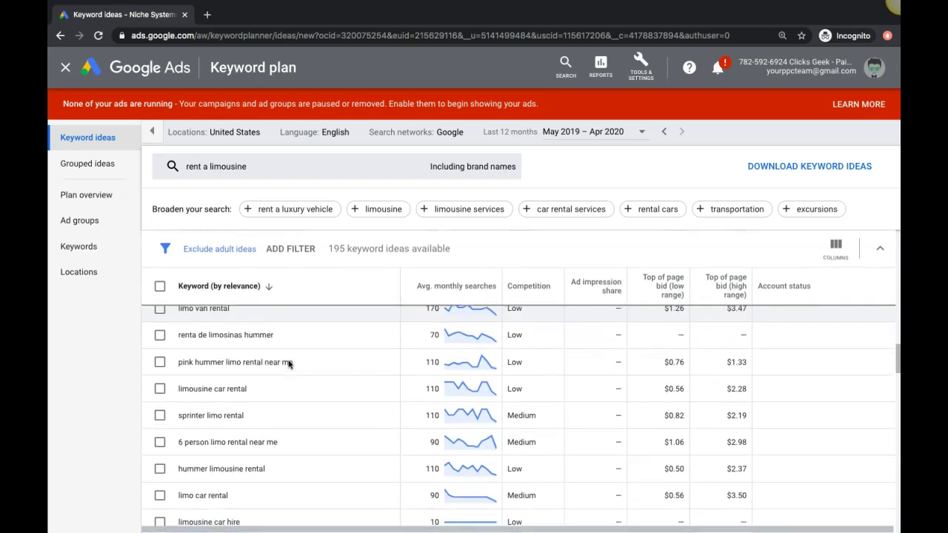
{"action": "scroll", "coordinate": [289, 363], "scroll_direction": "down", "scroll_amount": 2}
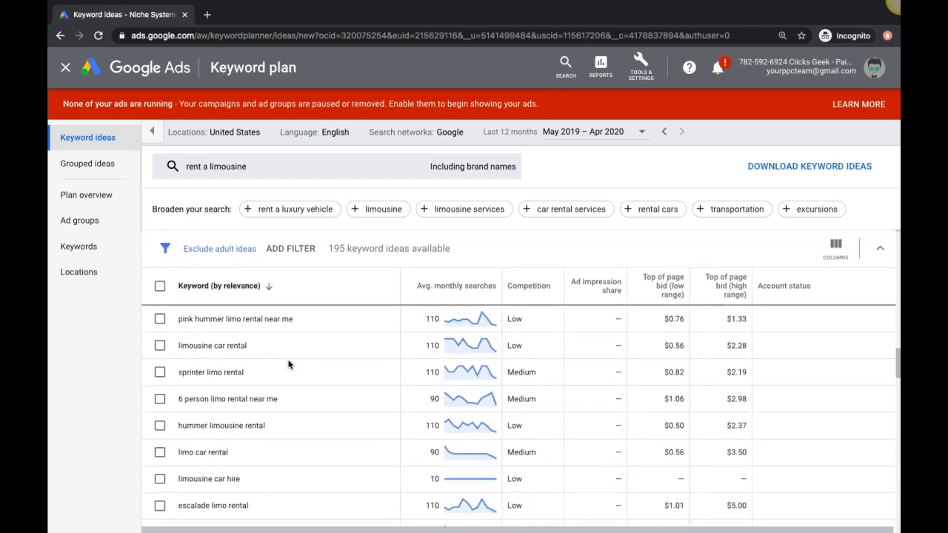
{"action": "scroll", "coordinate": [289, 364], "scroll_direction": "down", "scroll_amount": 4}
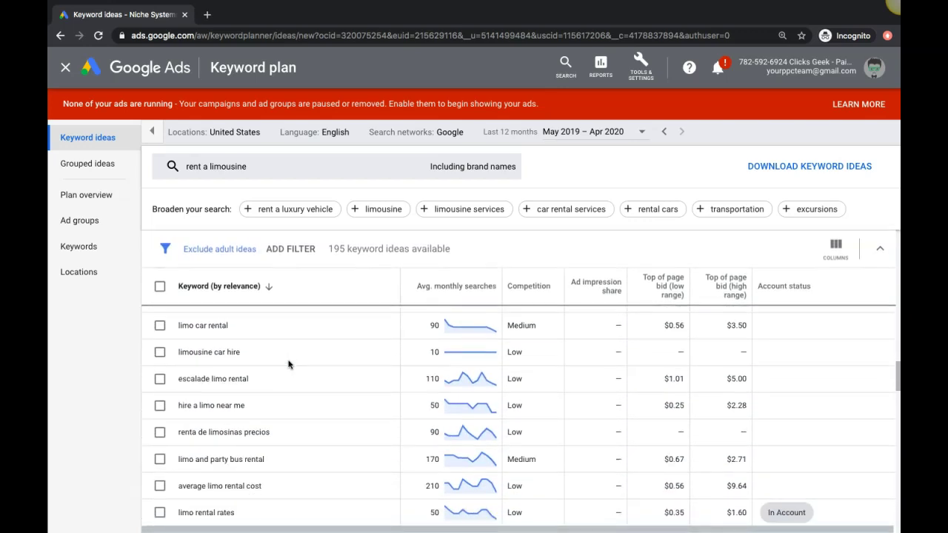
{"action": "scroll", "coordinate": [288, 364], "scroll_direction": "down", "scroll_amount": 6}
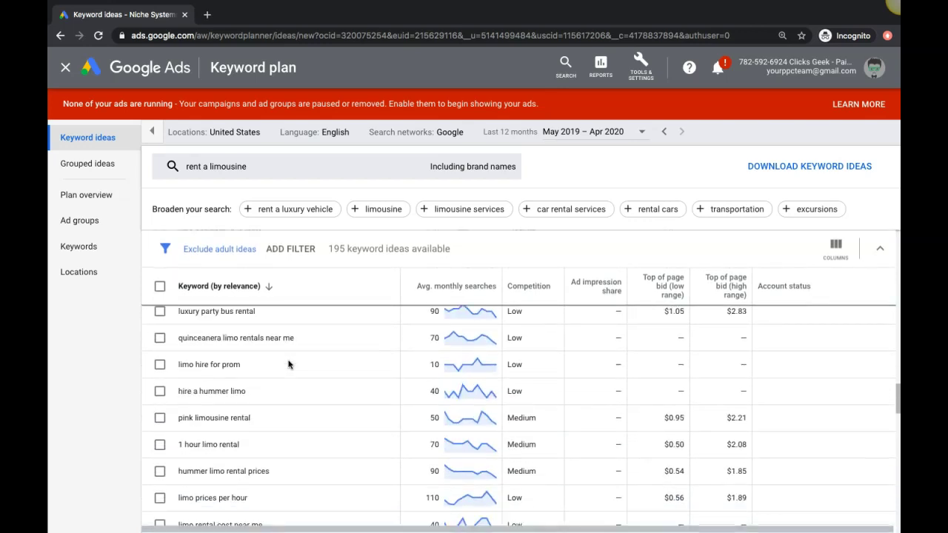
{"action": "scroll", "coordinate": [289, 365], "scroll_direction": "down", "scroll_amount": 4}
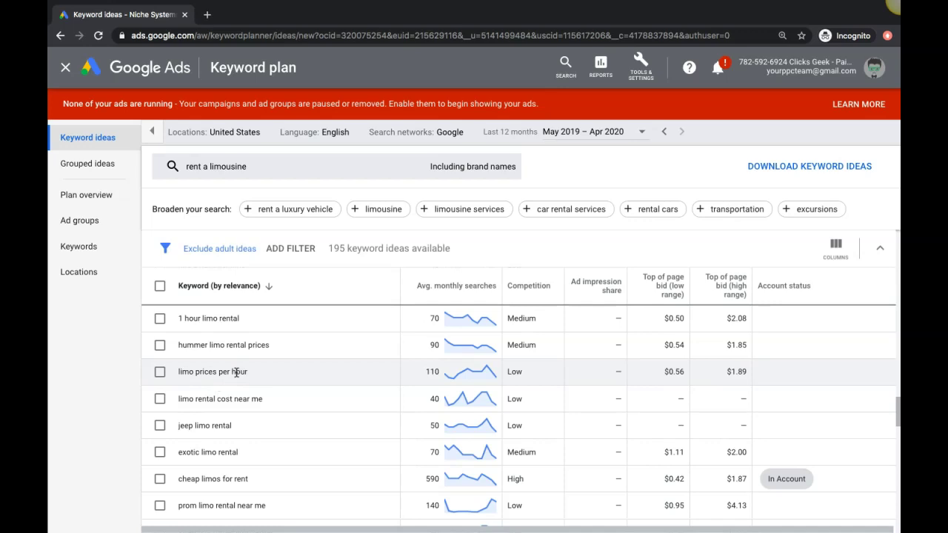
{"action": "scroll", "coordinate": [312, 382], "scroll_direction": "down", "scroll_amount": 3}
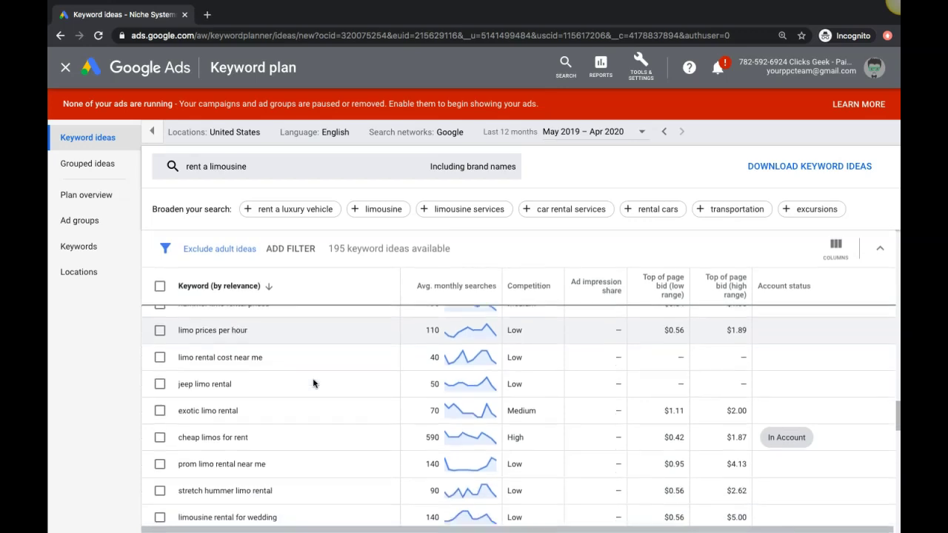
Go to the last page of keyword ideas and examine the limo rental terms near its end
{"action": "scroll", "coordinate": [312, 382], "scroll_direction": "down", "scroll_amount": 10}
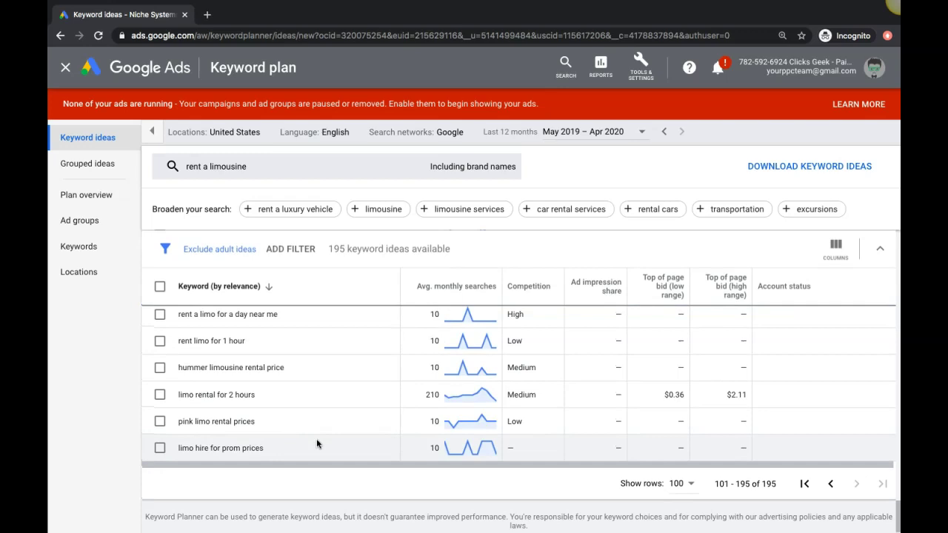
{"action": "scroll", "coordinate": [267, 365], "scroll_direction": "up", "scroll_amount": 3}
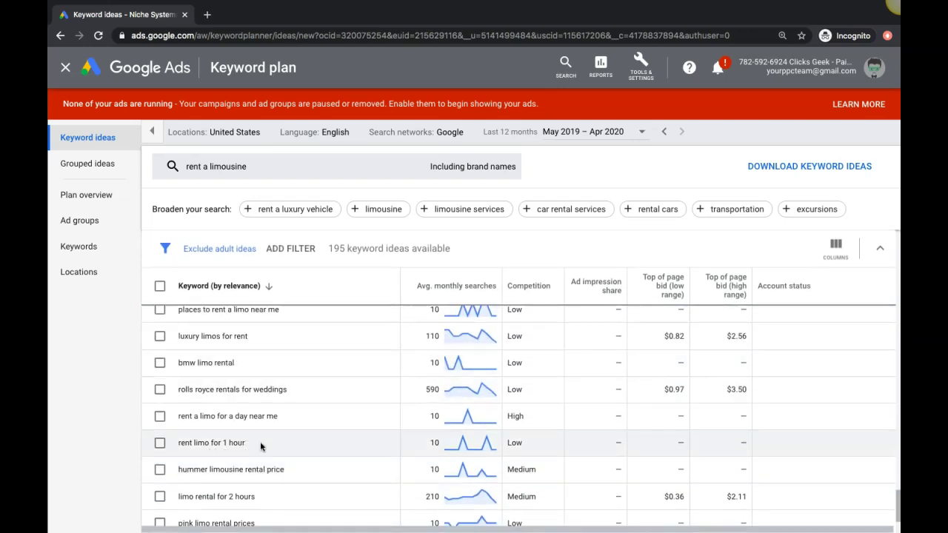
{"action": "scroll", "coordinate": [295, 449], "scroll_direction": "up", "scroll_amount": 2}
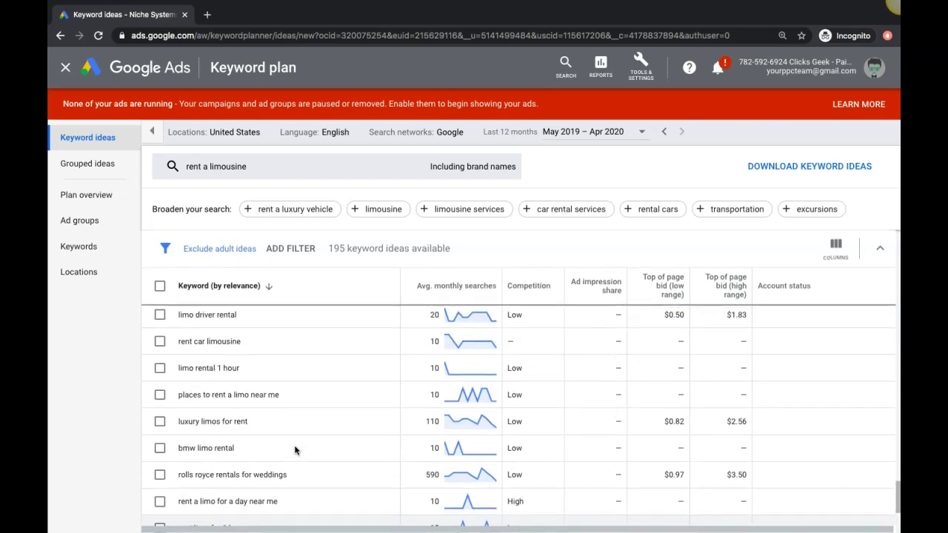
Review the last page of limousine keyword ideas from its end back to its start, examining specific terms, search volumes and competition
{"action": "scroll", "coordinate": [294, 448], "scroll_direction": "up", "scroll_amount": 1}
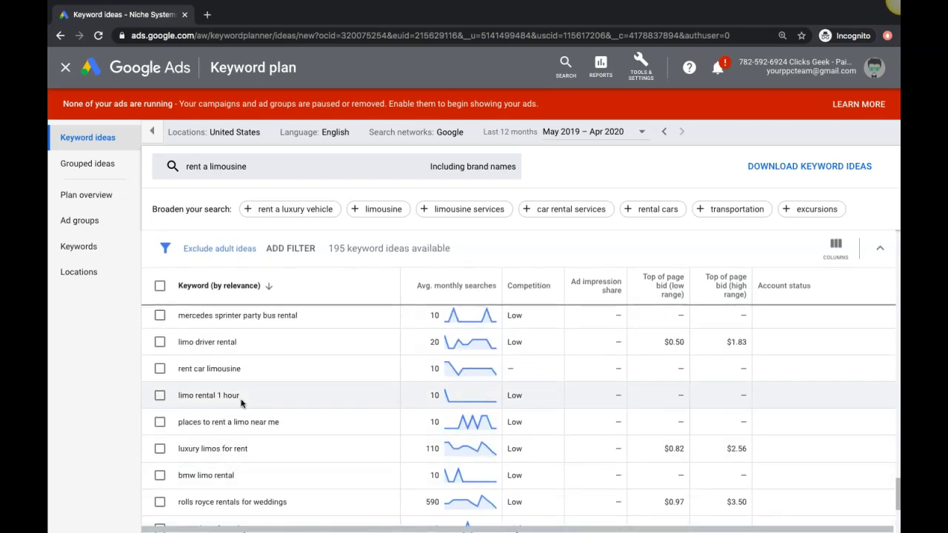
{"action": "scroll", "coordinate": [269, 390], "scroll_direction": "up", "scroll_amount": 5}
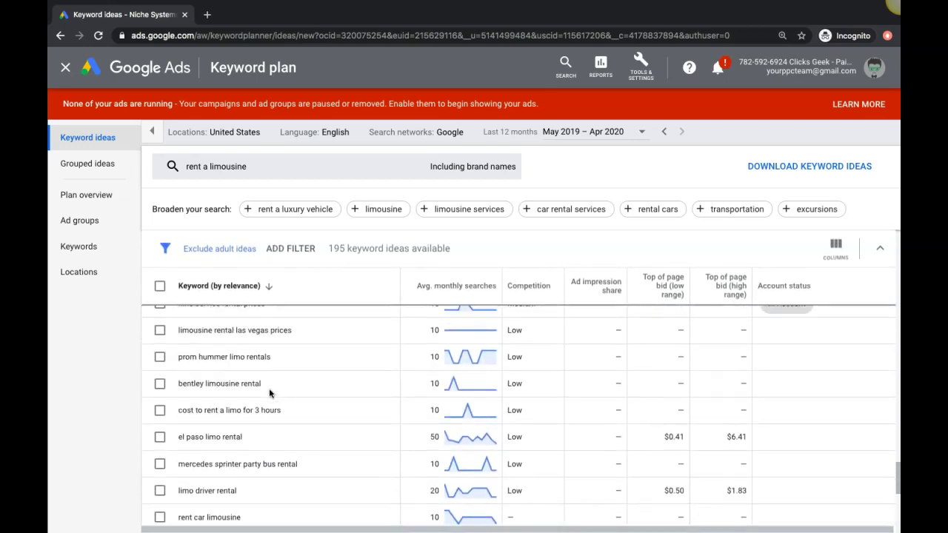
{"action": "scroll", "coordinate": [270, 391], "scroll_direction": "up", "scroll_amount": 5}
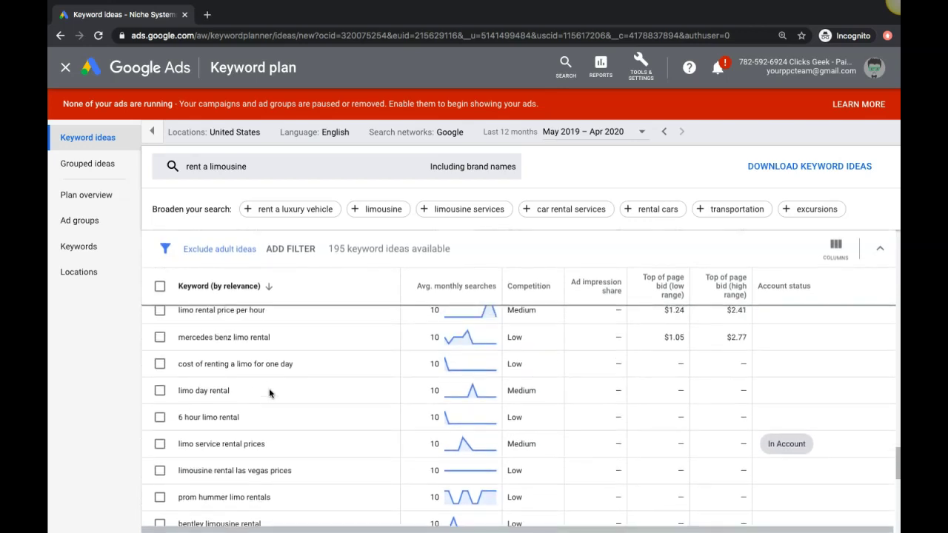
{"action": "scroll", "coordinate": [269, 392], "scroll_direction": "up", "scroll_amount": 7}
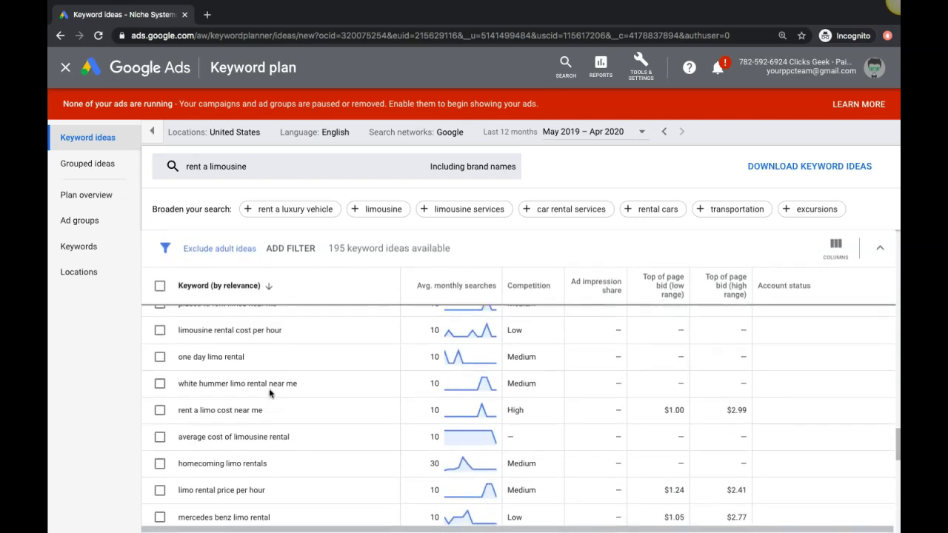
{"action": "scroll", "coordinate": [269, 393], "scroll_direction": "up", "scroll_amount": 7}
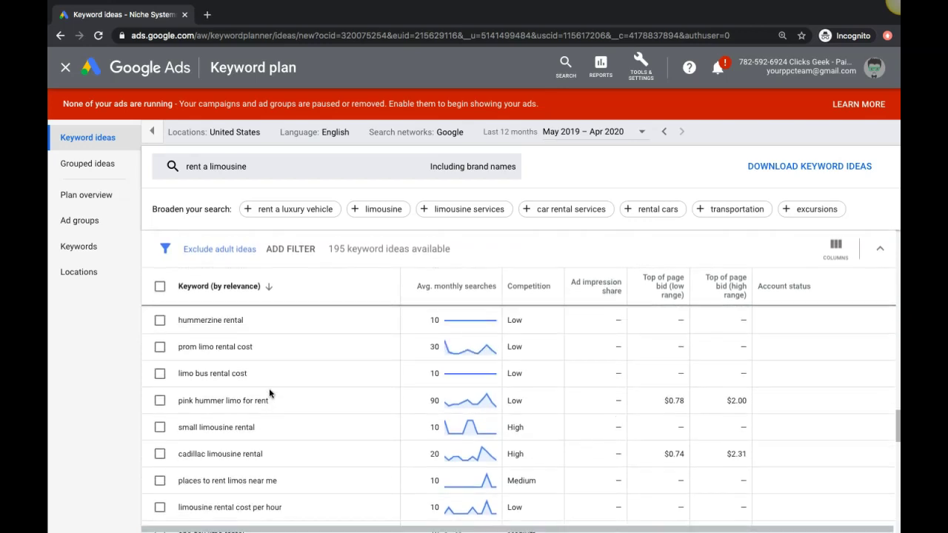
{"action": "scroll", "coordinate": [269, 391], "scroll_direction": "up", "scroll_amount": 5}
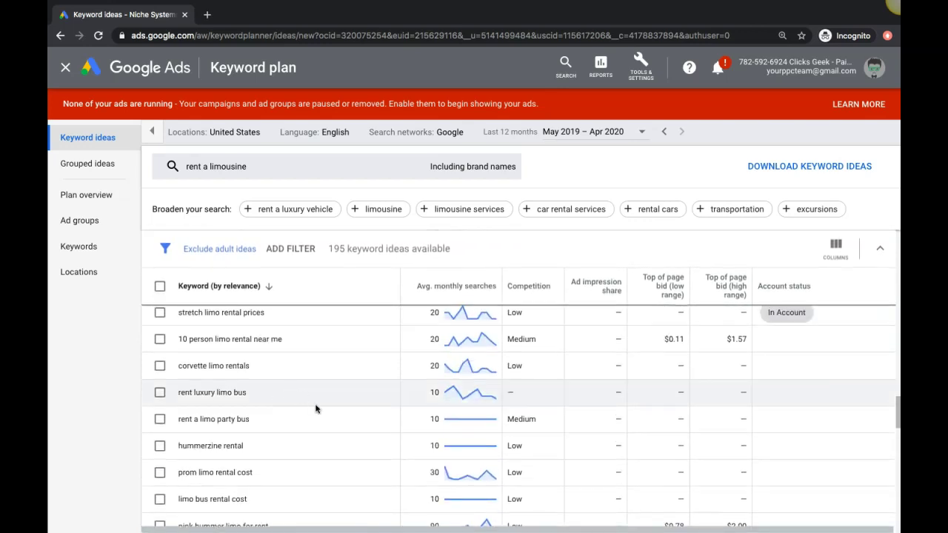
{"action": "scroll", "coordinate": [316, 410], "scroll_direction": "up", "scroll_amount": 4}
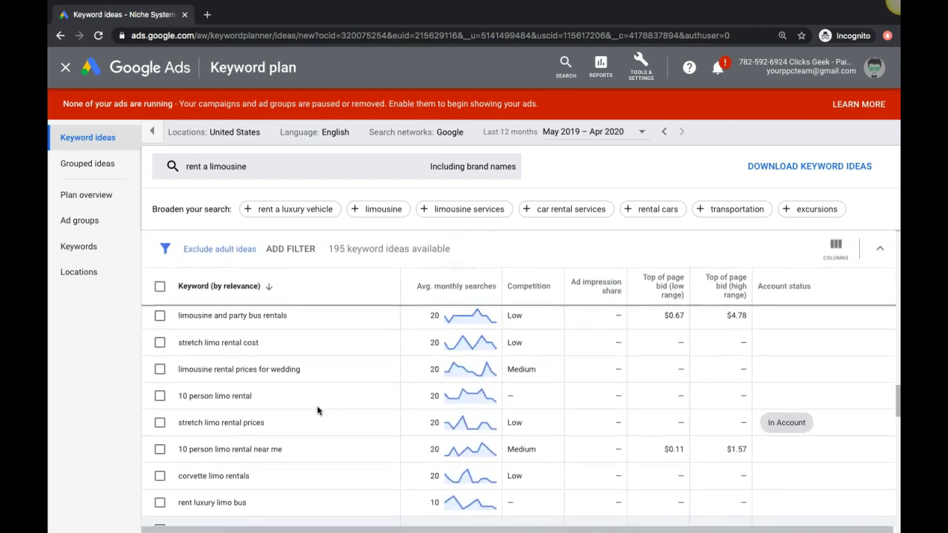
{"action": "scroll", "coordinate": [317, 411], "scroll_direction": "up", "scroll_amount": 7}
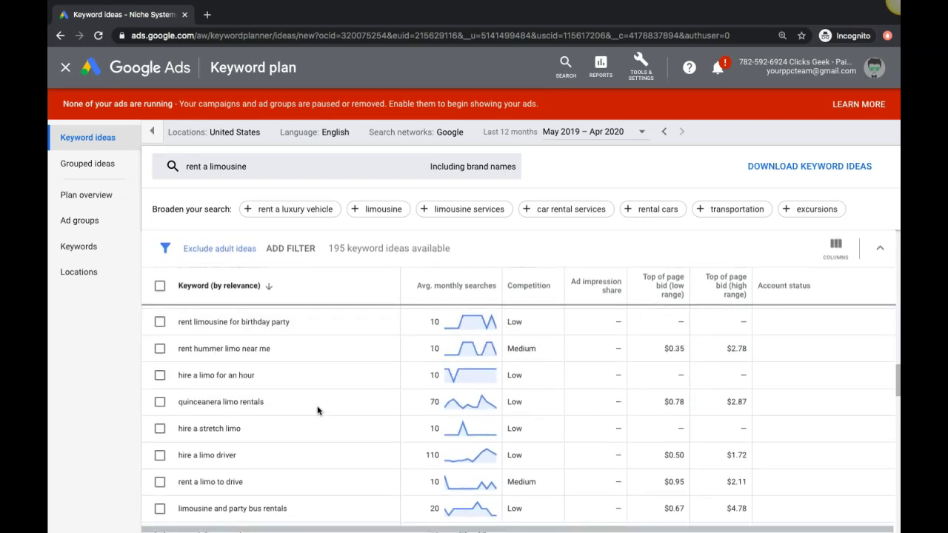
{"action": "scroll", "coordinate": [317, 410], "scroll_direction": "up", "scroll_amount": 8}
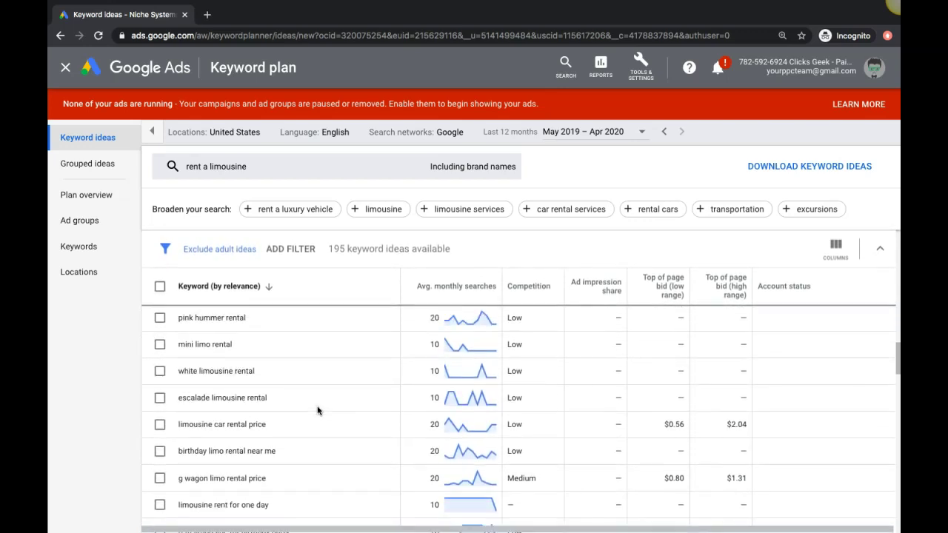
{"action": "scroll", "coordinate": [316, 410], "scroll_direction": "up", "scroll_amount": 7}
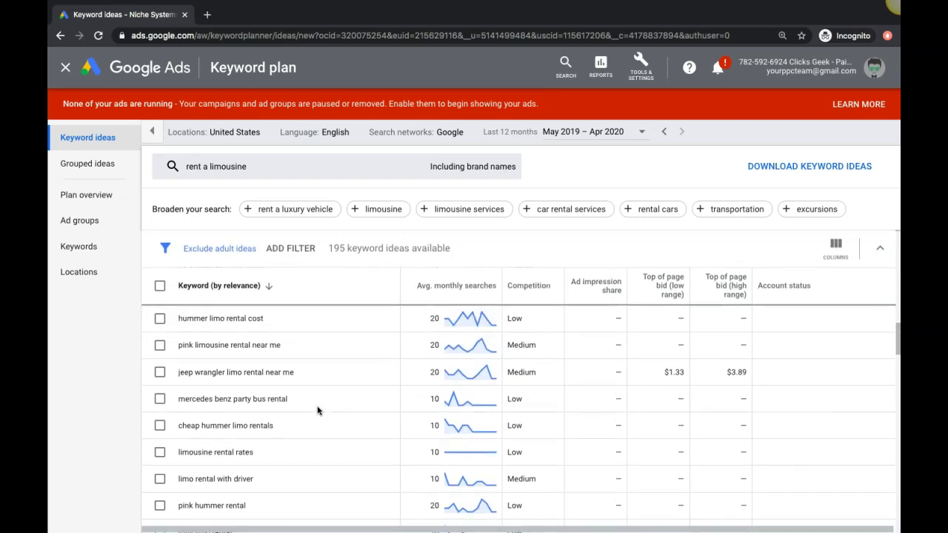
{"action": "scroll", "coordinate": [317, 410], "scroll_direction": "up", "scroll_amount": 6}
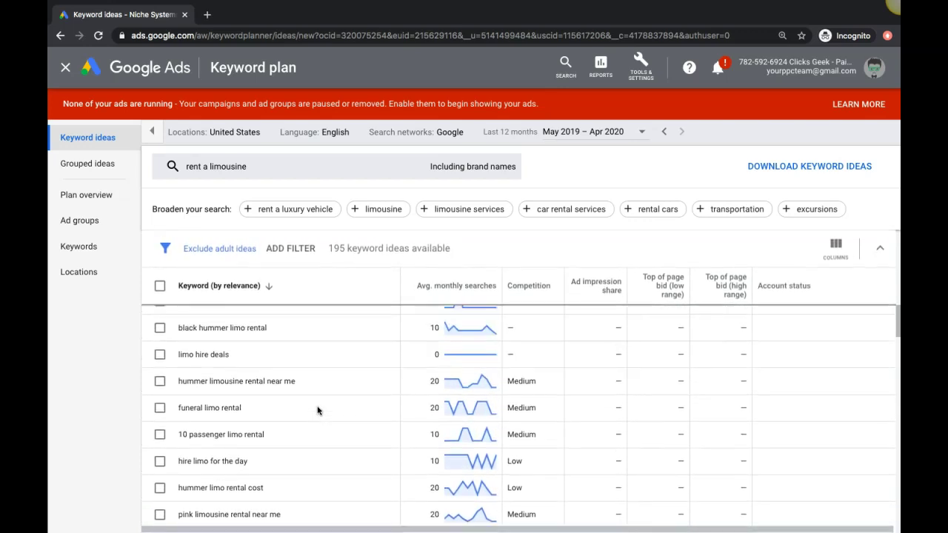
{"action": "scroll", "coordinate": [317, 411], "scroll_direction": "up", "scroll_amount": 2}
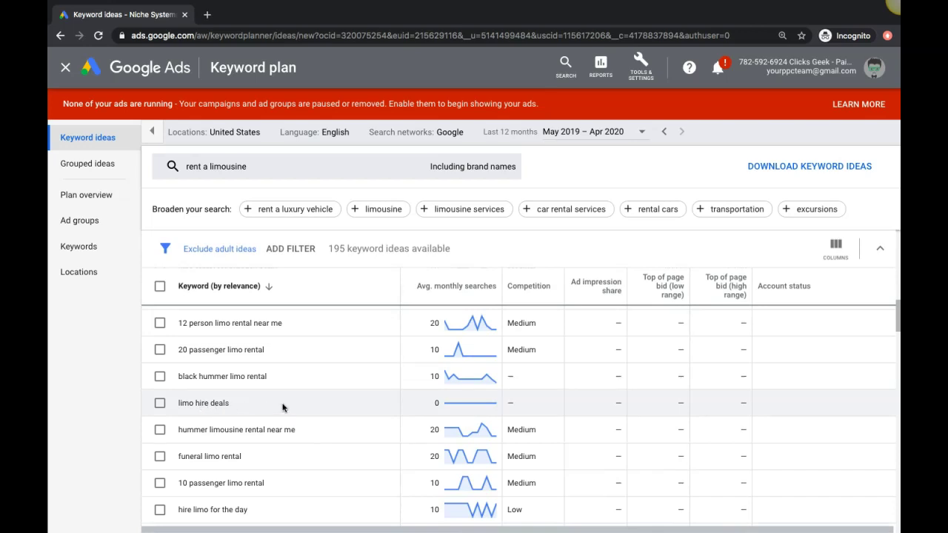
{"action": "scroll", "coordinate": [282, 406], "scroll_direction": "up", "scroll_amount": 3}
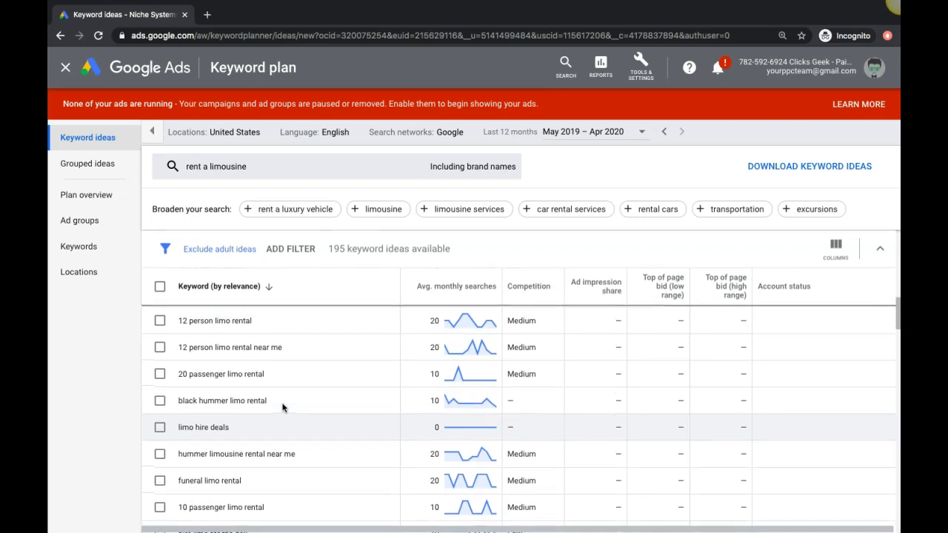
{"action": "scroll", "coordinate": [282, 407], "scroll_direction": "up", "scroll_amount": 4}
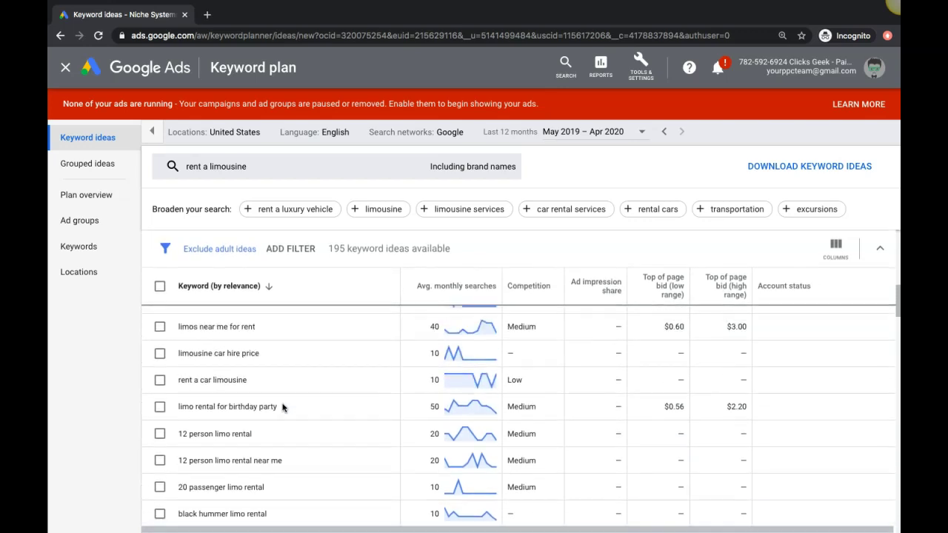
{"action": "scroll", "coordinate": [282, 406], "scroll_direction": "up", "scroll_amount": 4}
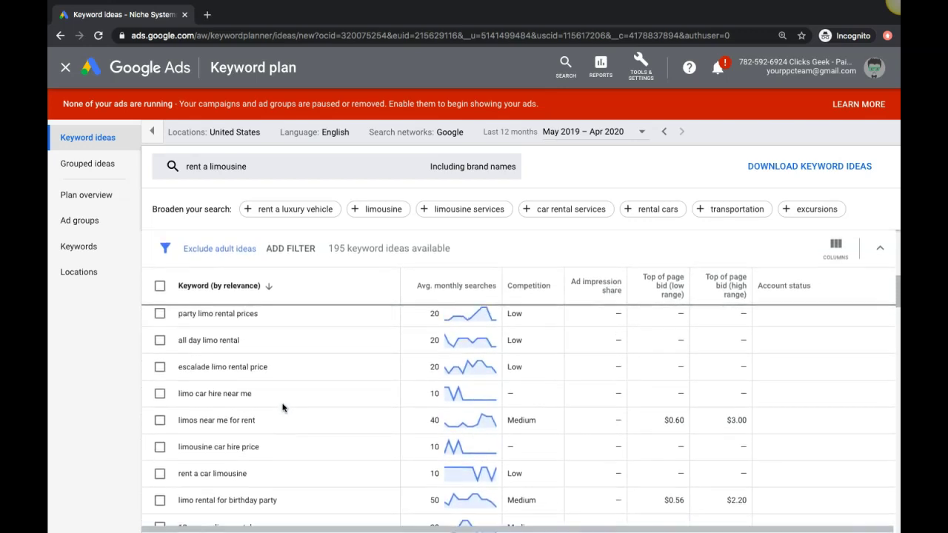
{"action": "scroll", "coordinate": [282, 407], "scroll_direction": "up", "scroll_amount": 3}
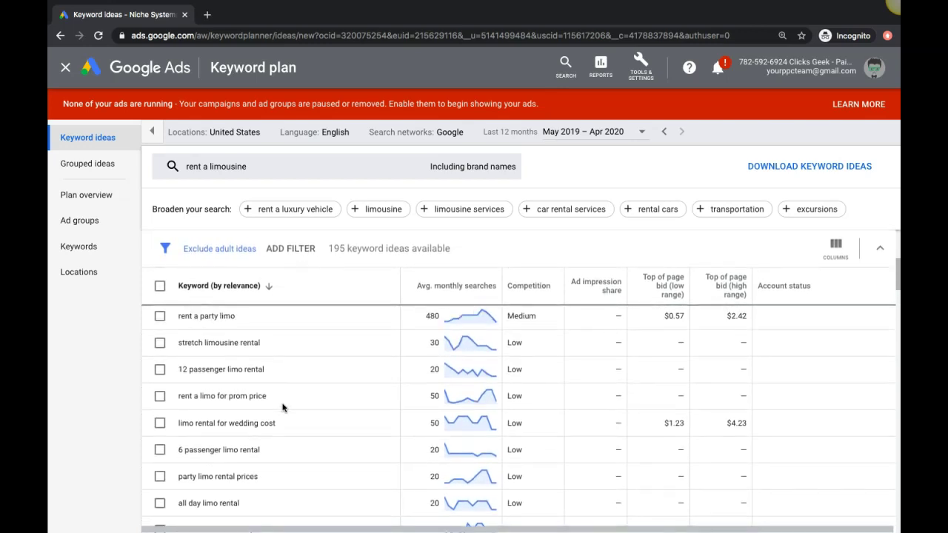
{"action": "scroll", "coordinate": [282, 407], "scroll_direction": "up", "scroll_amount": 4}
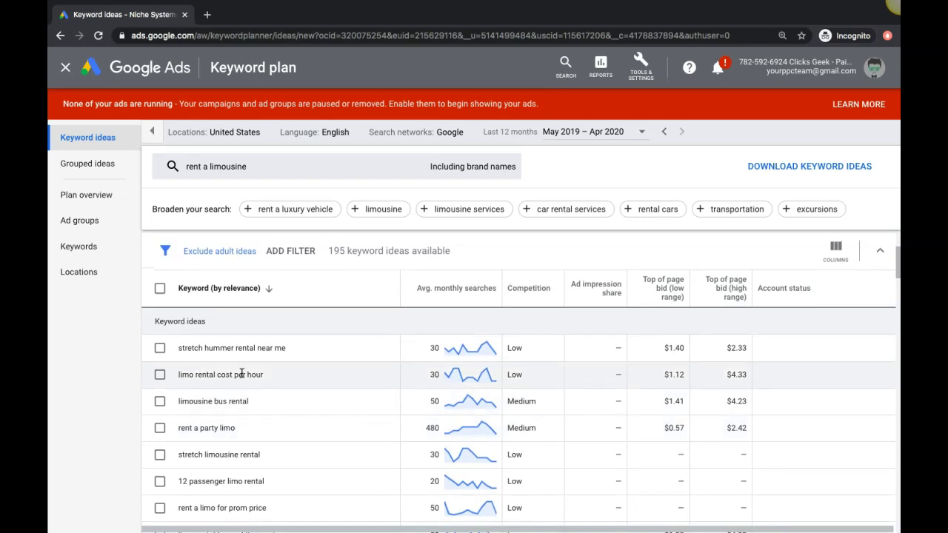
{"action": "scroll", "coordinate": [630, 410], "scroll_direction": "down", "scroll_amount": 5}
{"action": "scroll", "coordinate": [633, 411], "scroll_direction": "down", "scroll_amount": 10}
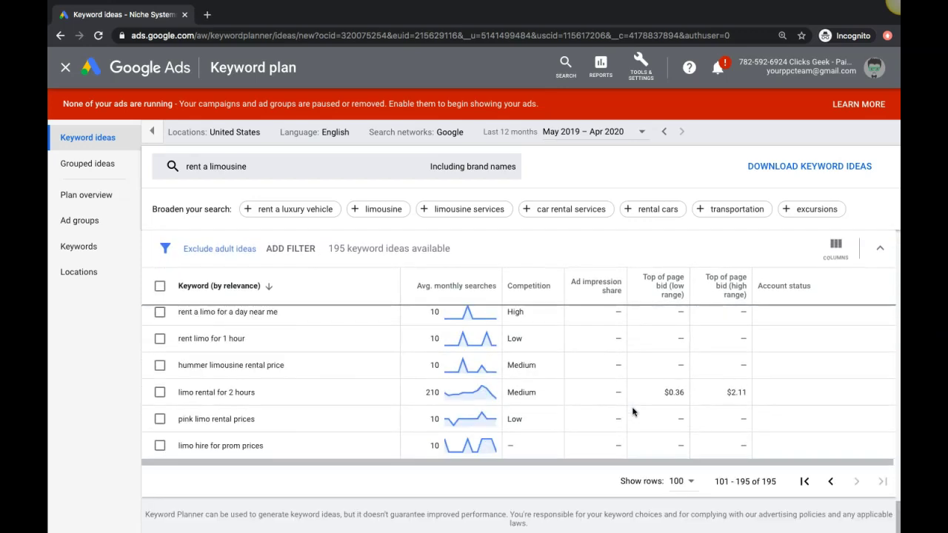
Replace the search term with "party bus rental" and get new keyword ideas for it
{"action": "scroll", "coordinate": [407, 393], "scroll_direction": "up", "scroll_amount": 15}
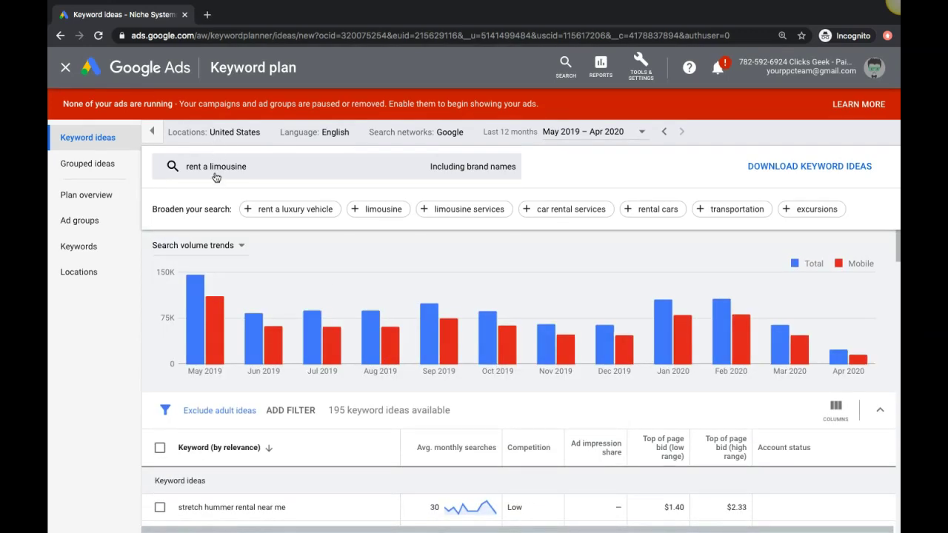
{"action": "left_click", "coordinate": [216, 175]}
{"action": "left_click", "coordinate": [281, 231]}
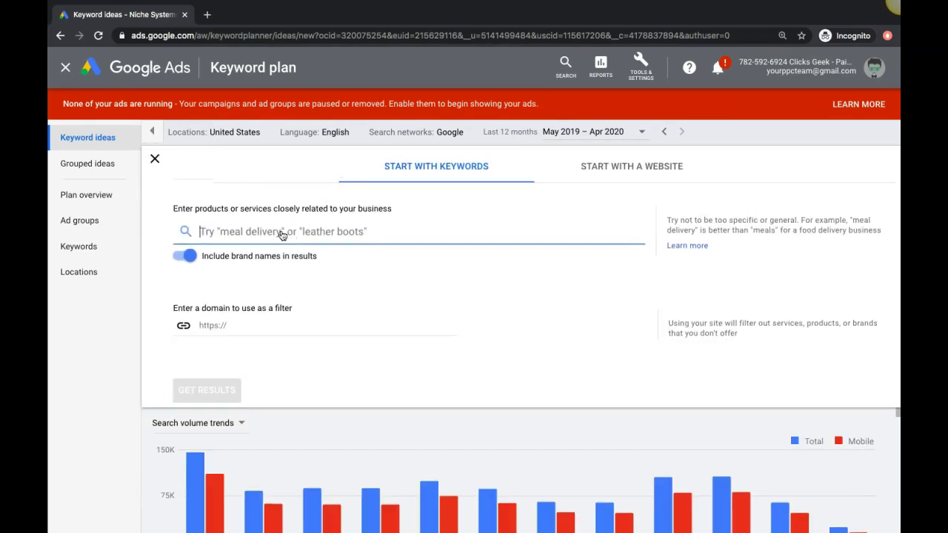
{"action": "type", "text": "p"}
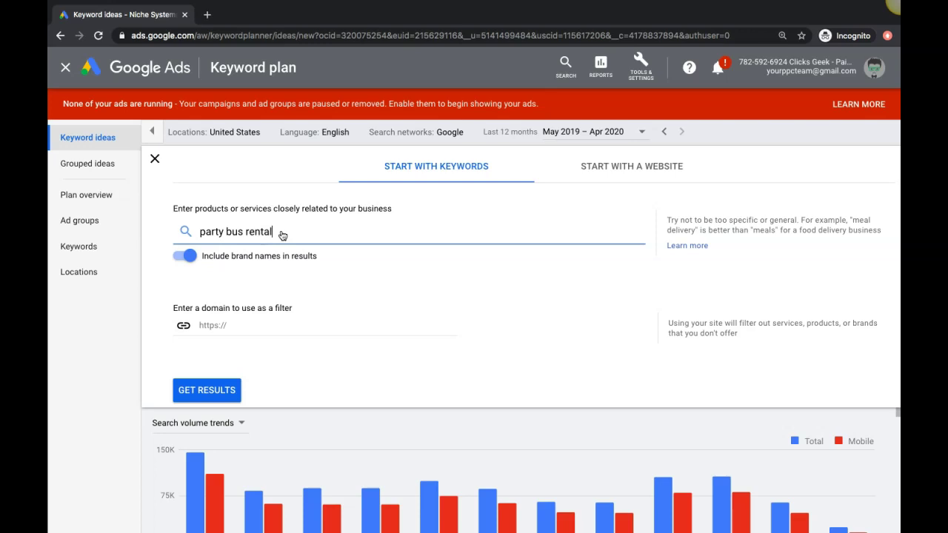
{"action": "type", "text": "arty bus rental"}
{"action": "key", "text": "Return"}
{"action": "left_click", "coordinate": [206, 391]}
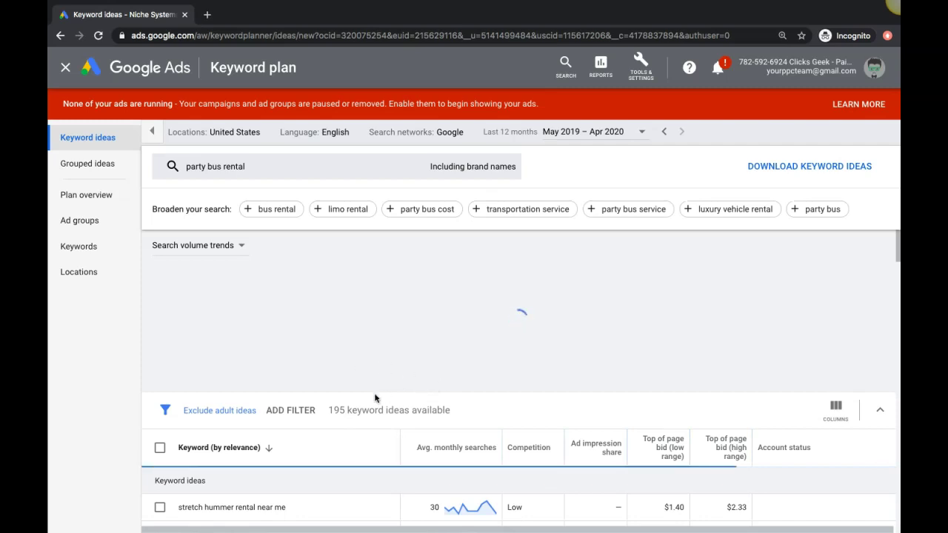
Examine the first party bus rental keyword ideas and highlight the term "party buses"
{"action": "scroll", "coordinate": [343, 432], "scroll_direction": "down", "scroll_amount": 5}
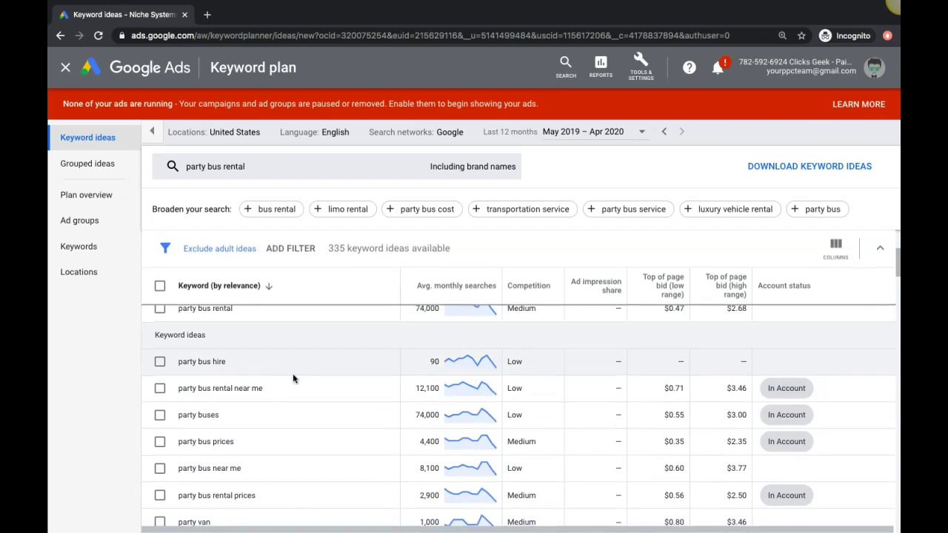
{"action": "scroll", "coordinate": [293, 375], "scroll_direction": "down", "scroll_amount": 2}
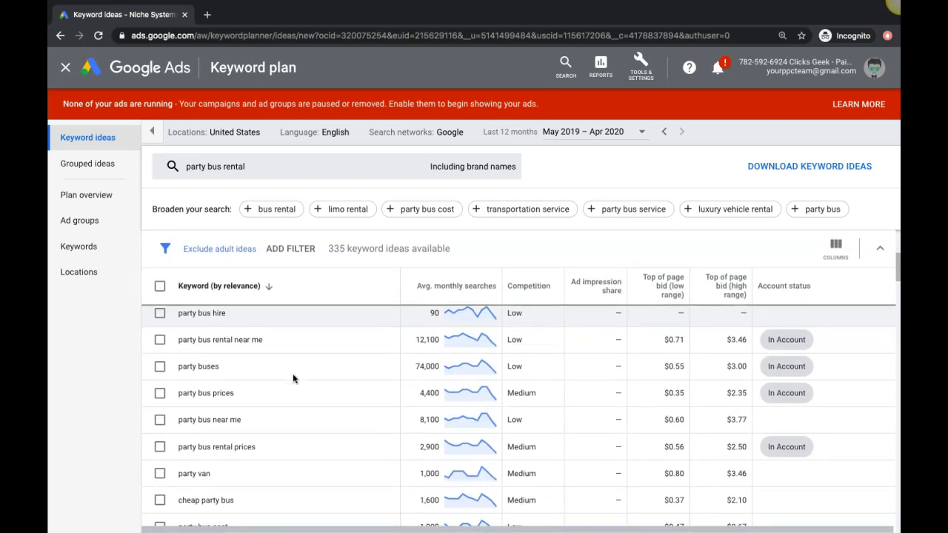
{"action": "scroll", "coordinate": [293, 376], "scroll_direction": "down", "scroll_amount": 1}
{"action": "scroll", "coordinate": [293, 378], "scroll_direction": "up", "scroll_amount": 2}
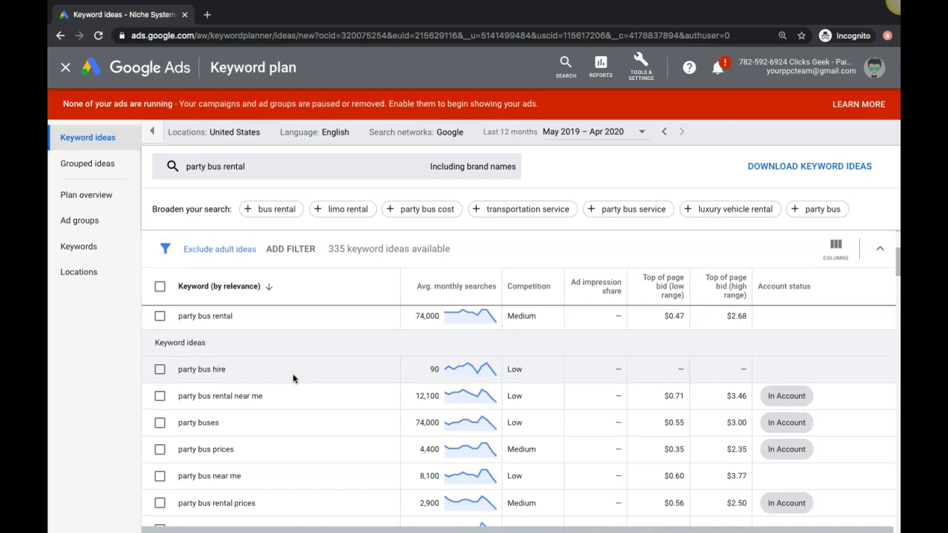
{"action": "scroll", "coordinate": [292, 374], "scroll_direction": "down", "scroll_amount": 1}
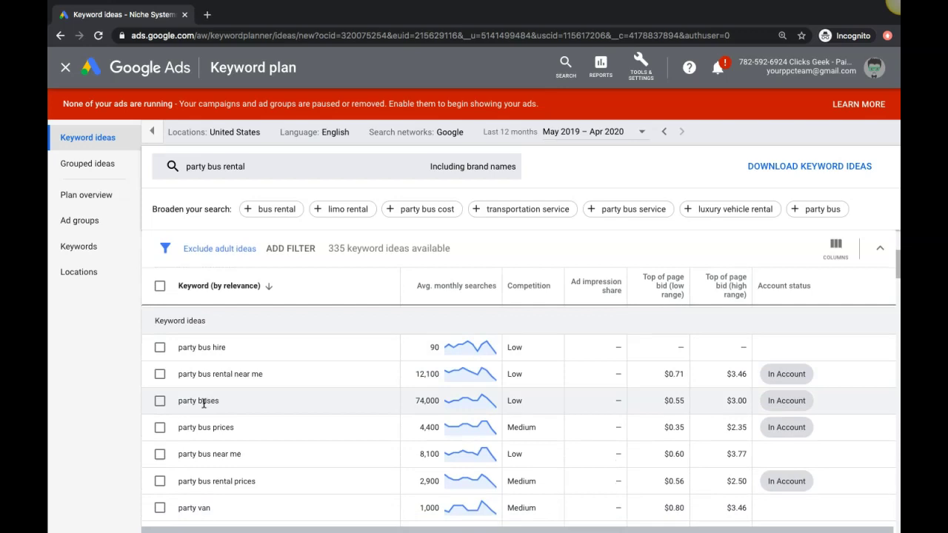
{"action": "left_click_drag", "start_coordinate": [228, 407], "coordinate": [179, 402]}
{"action": "left_click", "coordinate": [217, 405]}
{"action": "triple_click", "coordinate": [199, 402]}
{"action": "left_click", "coordinate": [247, 402]}
{"action": "scroll", "coordinate": [283, 403], "scroll_direction": "down", "scroll_amount": 1}
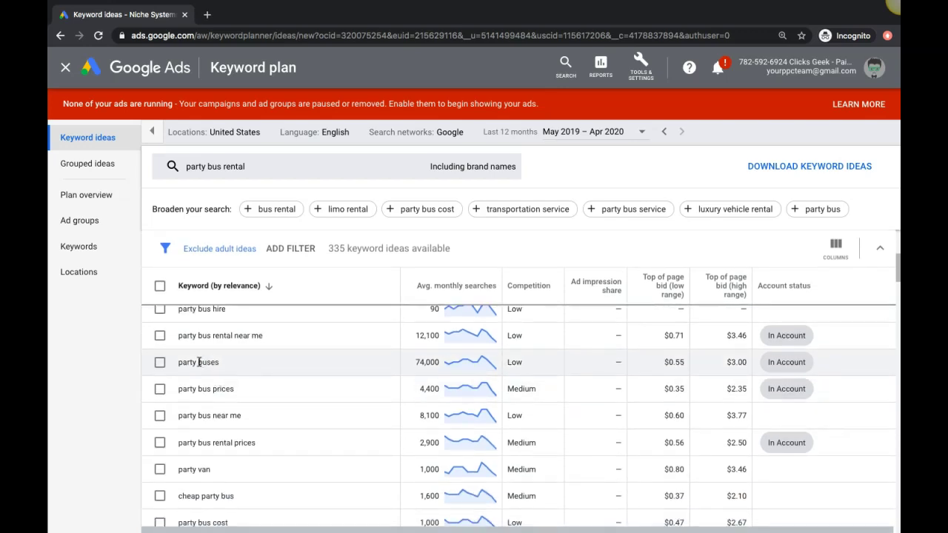
{"action": "triple_click", "coordinate": [199, 362]}
{"action": "left_click", "coordinate": [199, 362]}
{"action": "left_click_drag", "start_coordinate": [216, 362], "coordinate": [178, 363]}
Review the keyword ideas from "party bus rental prices" down to "party bus companies", highlighting the word "companies" in the latter
{"action": "scroll", "coordinate": [288, 369], "scroll_direction": "down", "scroll_amount": 1}
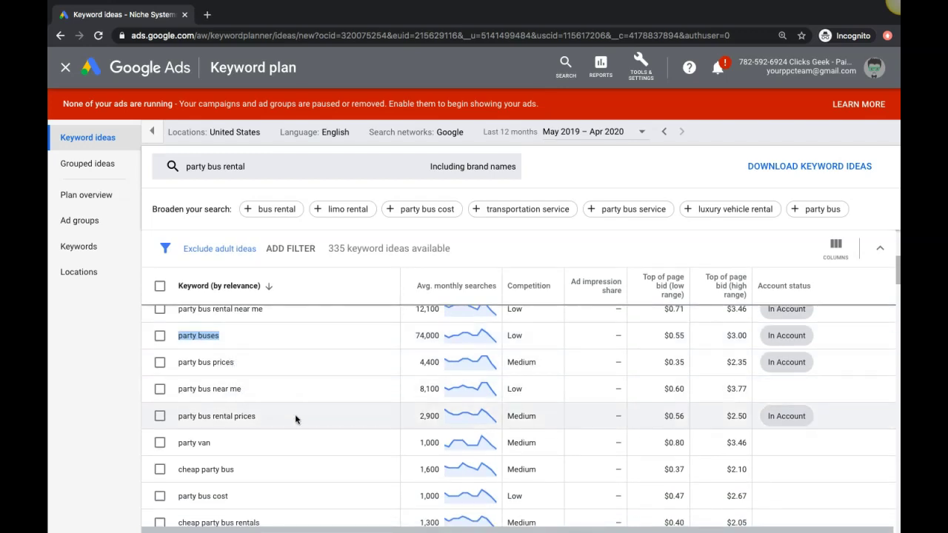
{"action": "scroll", "coordinate": [291, 423], "scroll_direction": "down", "scroll_amount": 3}
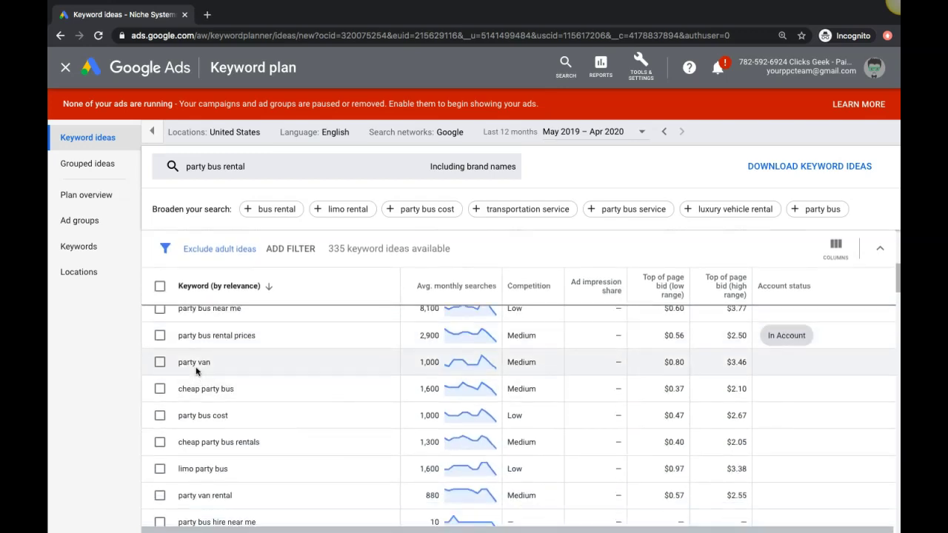
{"action": "scroll", "coordinate": [297, 395], "scroll_direction": "down", "scroll_amount": 4}
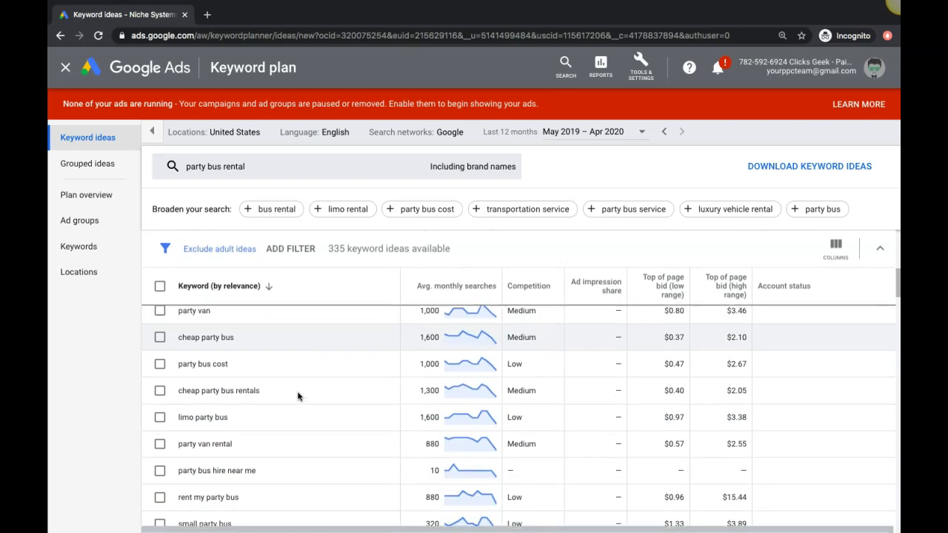
{"action": "scroll", "coordinate": [298, 396], "scroll_direction": "down", "scroll_amount": 2}
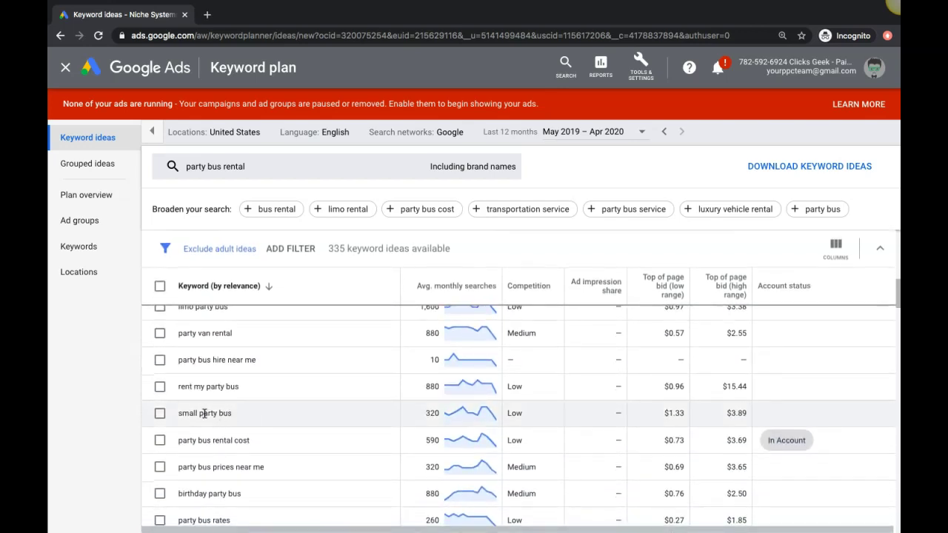
{"action": "scroll", "coordinate": [247, 417], "scroll_direction": "down", "scroll_amount": 2}
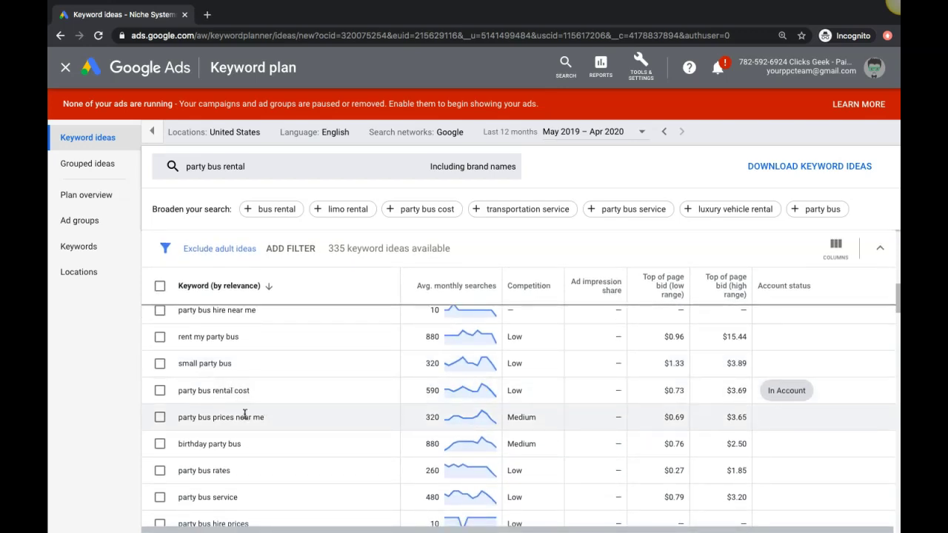
{"action": "scroll", "coordinate": [274, 420], "scroll_direction": "down", "scroll_amount": 2}
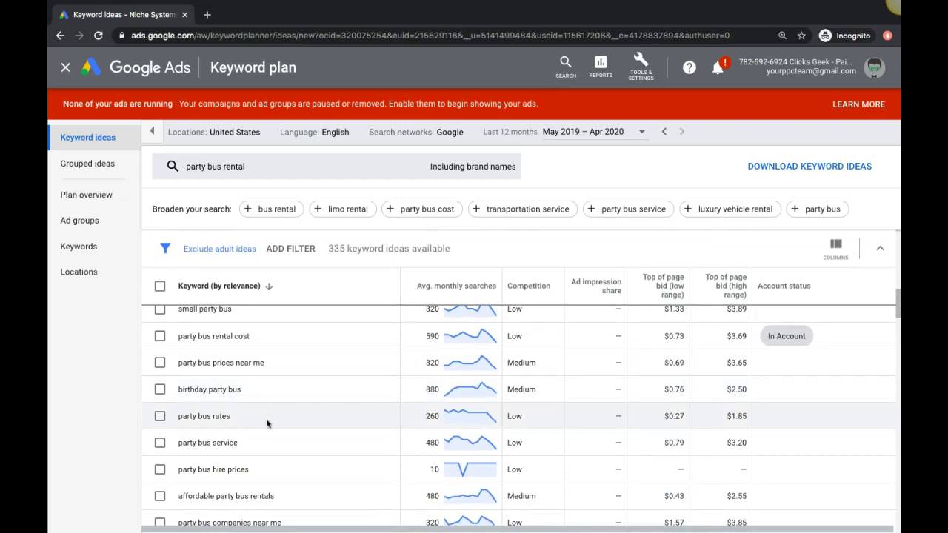
{"action": "scroll", "coordinate": [266, 422], "scroll_direction": "down", "scroll_amount": 3}
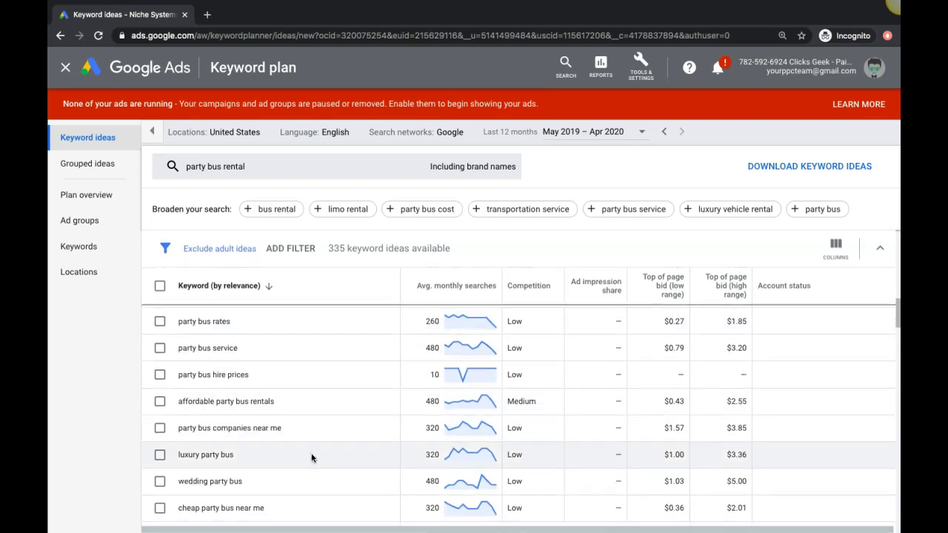
{"action": "scroll", "coordinate": [311, 457], "scroll_direction": "down", "scroll_amount": 8}
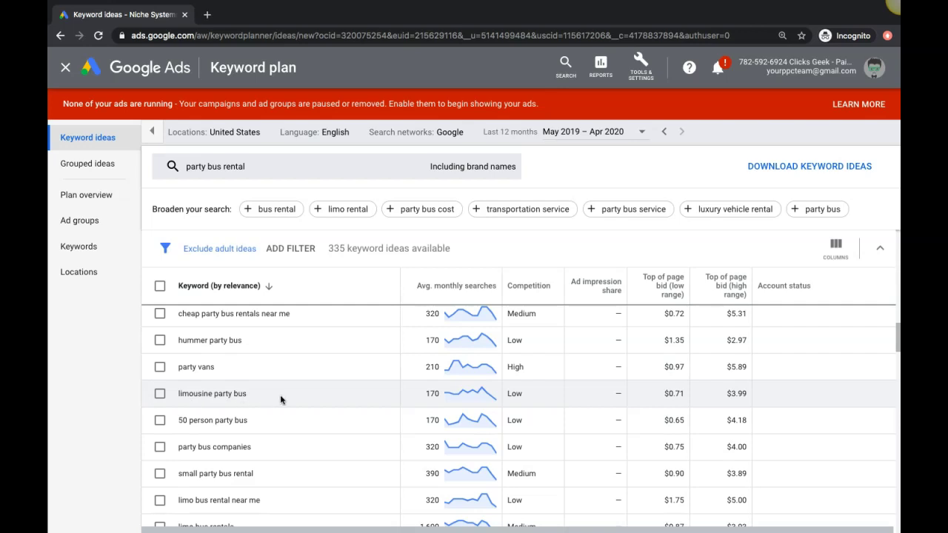
{"action": "scroll", "coordinate": [252, 399], "scroll_direction": "down", "scroll_amount": 1}
{"action": "triple_click", "coordinate": [214, 397]}
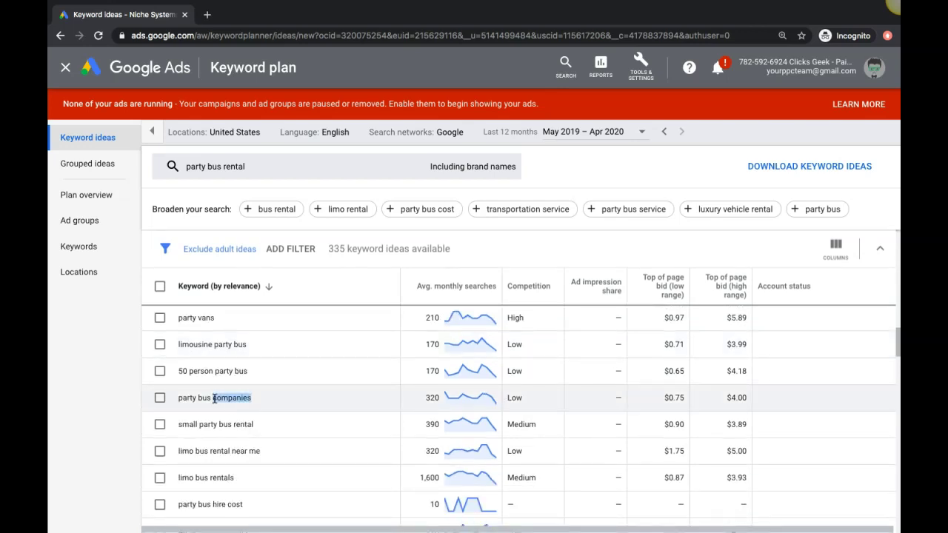